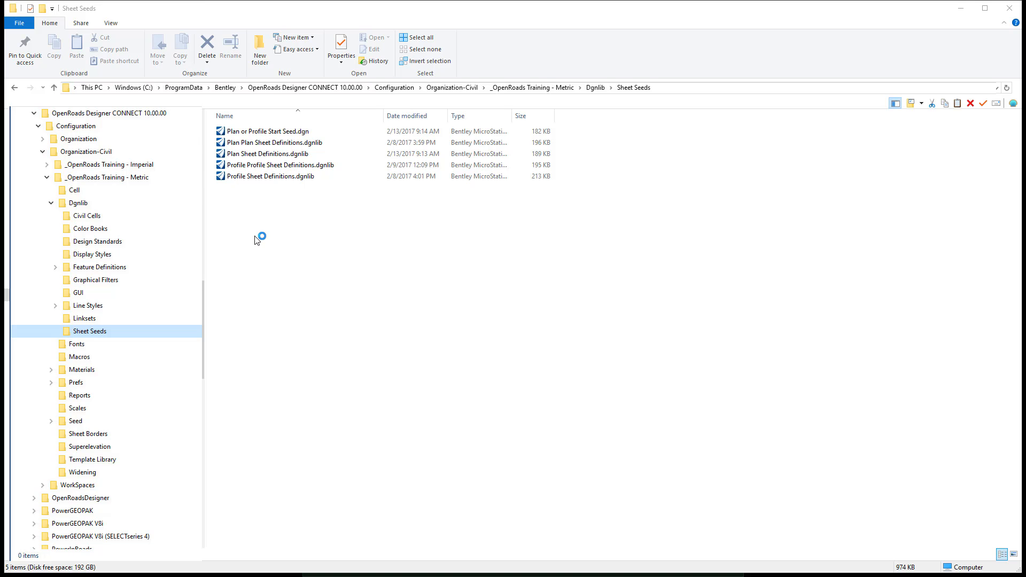
- Duplicate the file Plan or Profile Start Seed.dgn within the Sheet Seeds folder
click(275, 136)
right_click(275, 136)
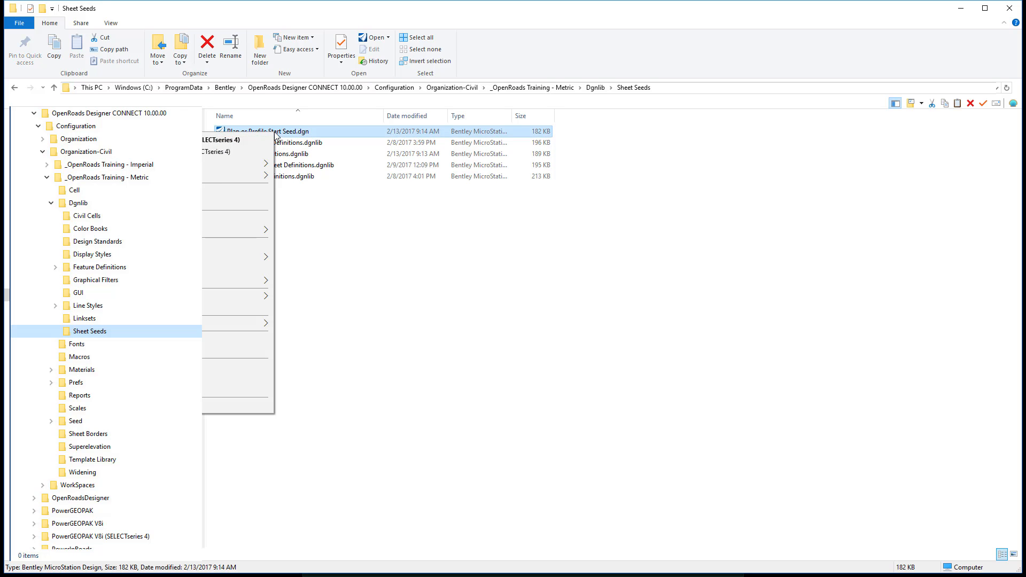
key(Escape)
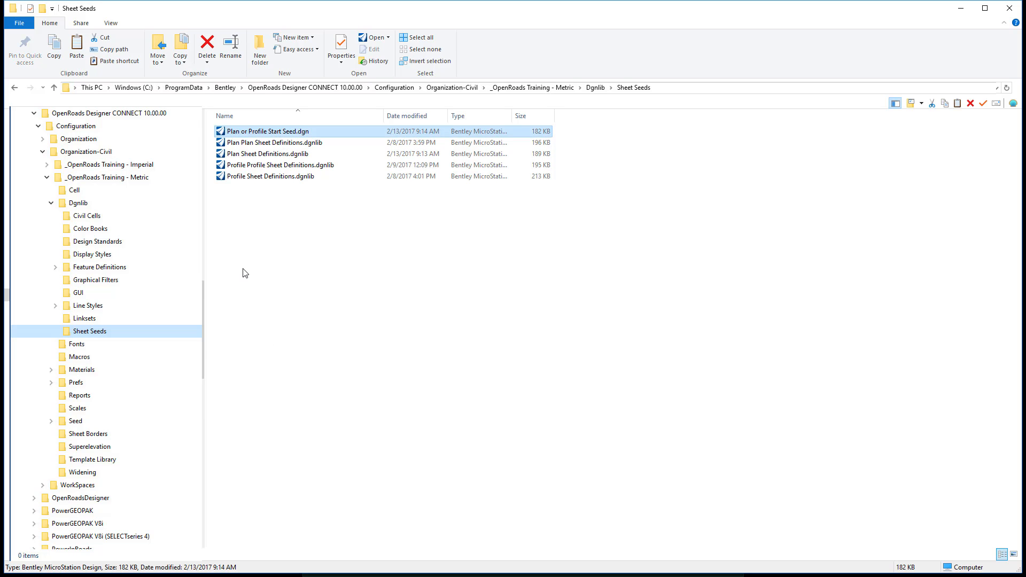
right_click(242, 270)
click(213, 345)
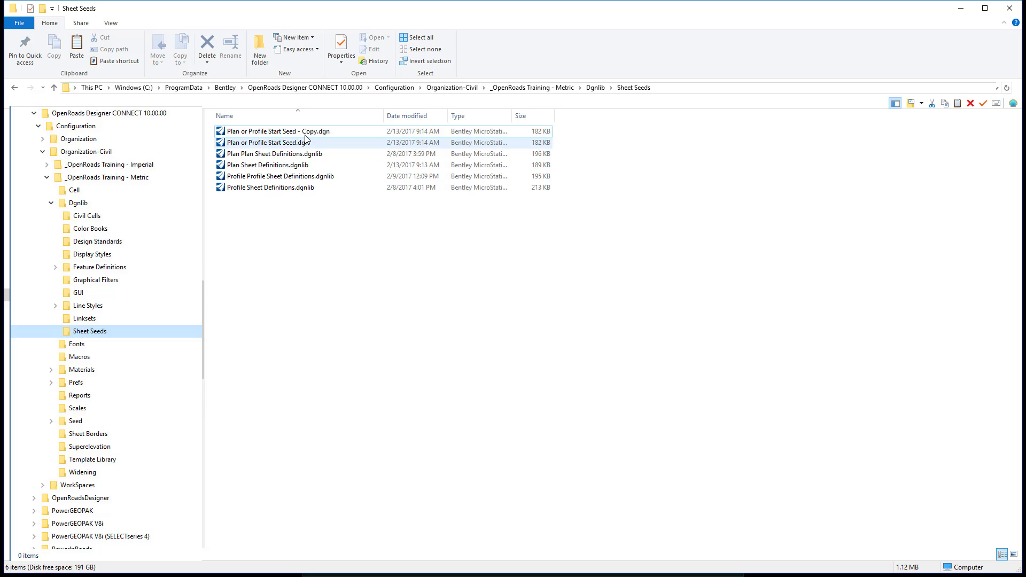
right_click(305, 133)
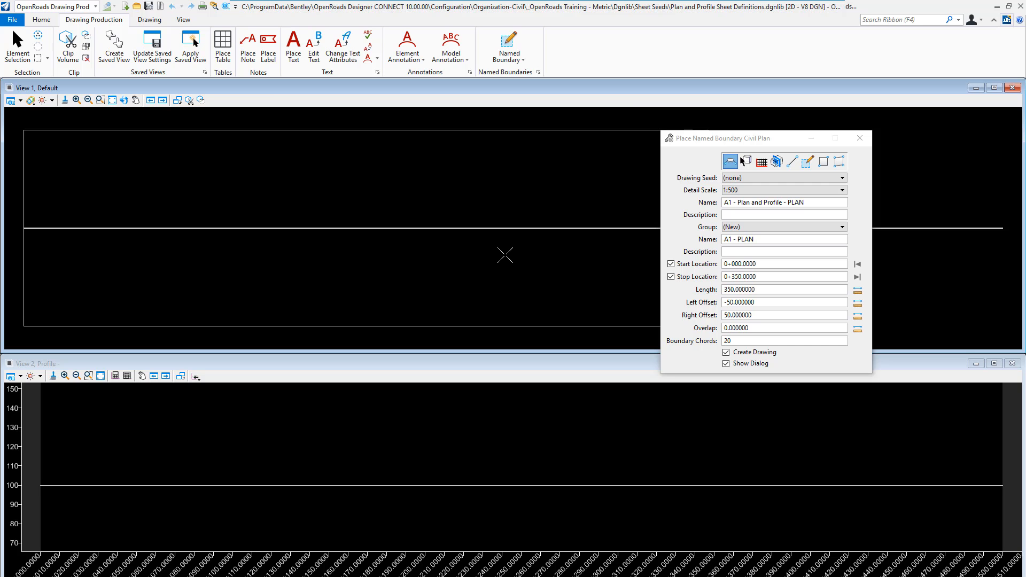
- Place the civil plan named boundary and set its drawing's discipline to Civil and purpose to Plan View
click(505, 256)
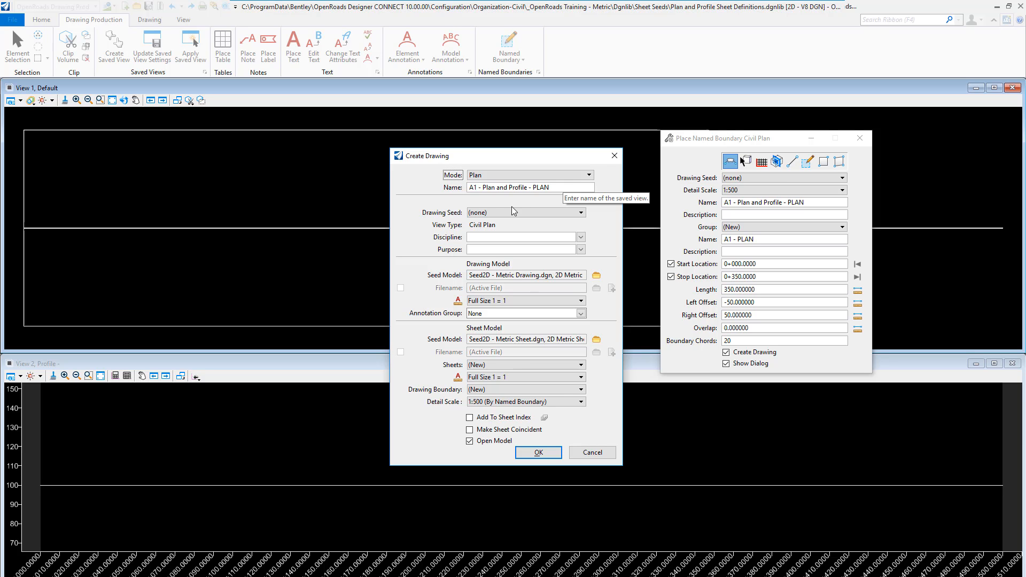
click(581, 236)
click(573, 253)
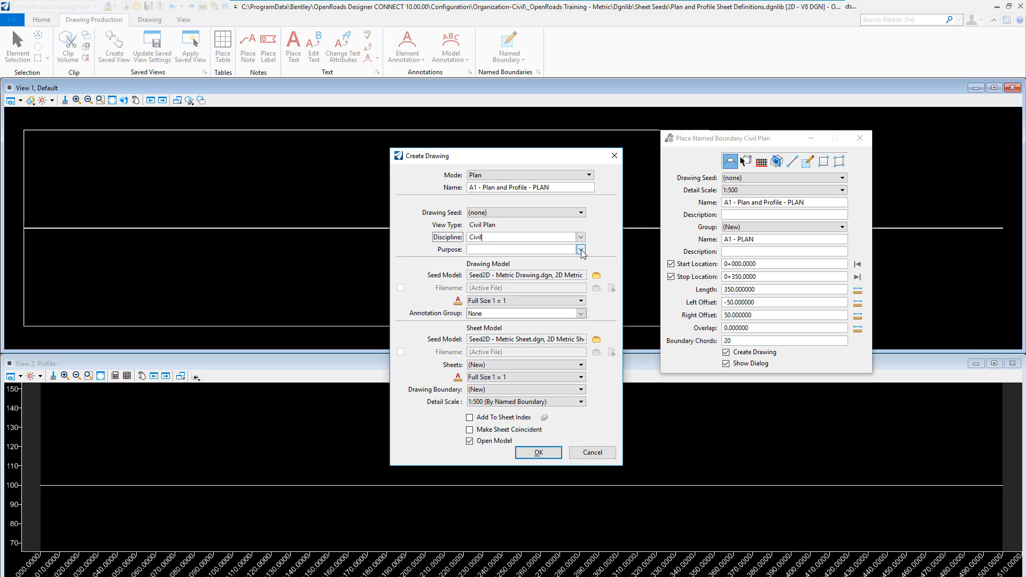
click(581, 250)
click(509, 289)
- Use the 2D Metric Drawing model from Seed2D - Metric Drawing.dgn as drawing seed, with an annotation scale of 1:500
click(596, 276)
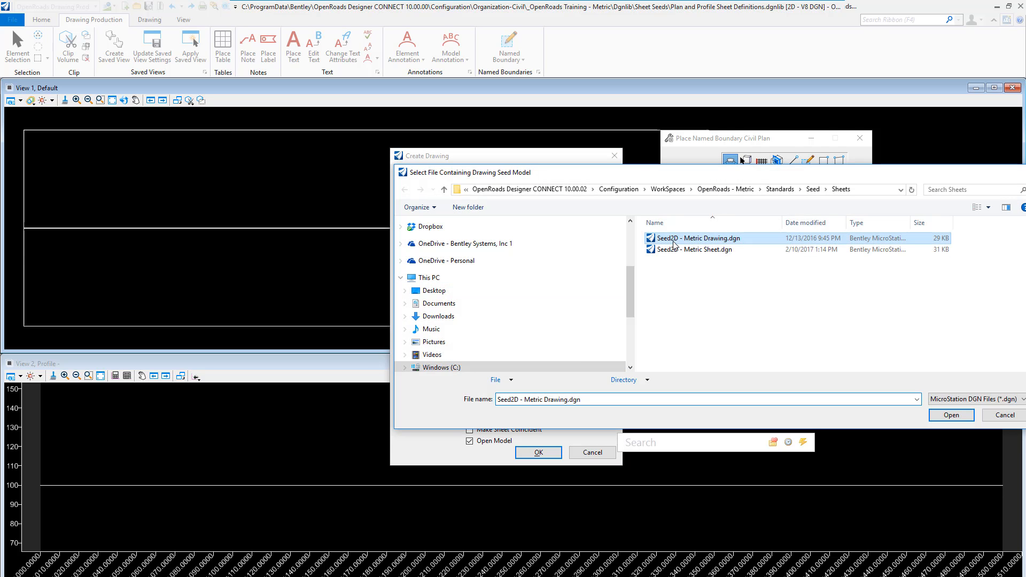
double_click(673, 240)
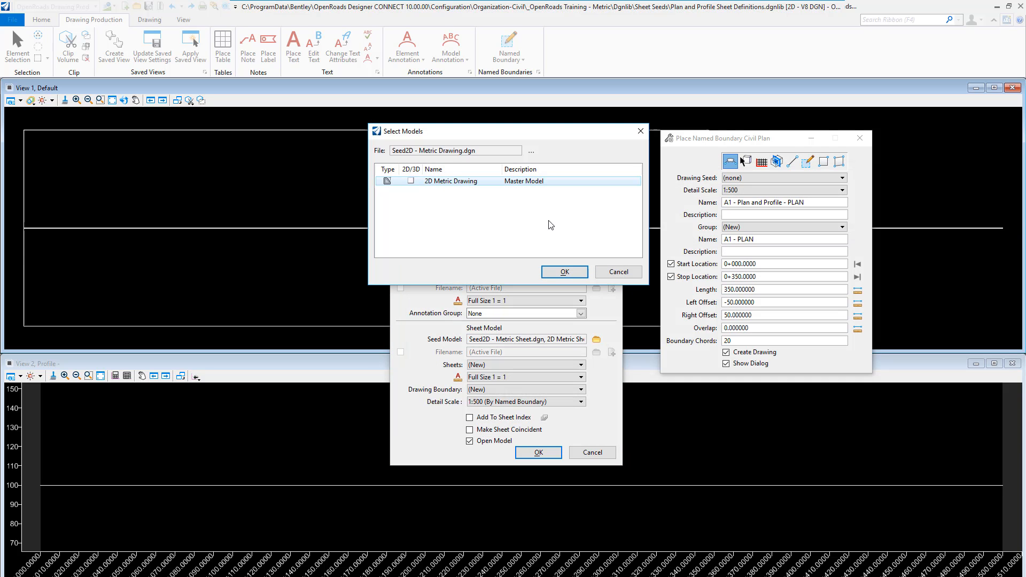
double_click(479, 184)
click(529, 300)
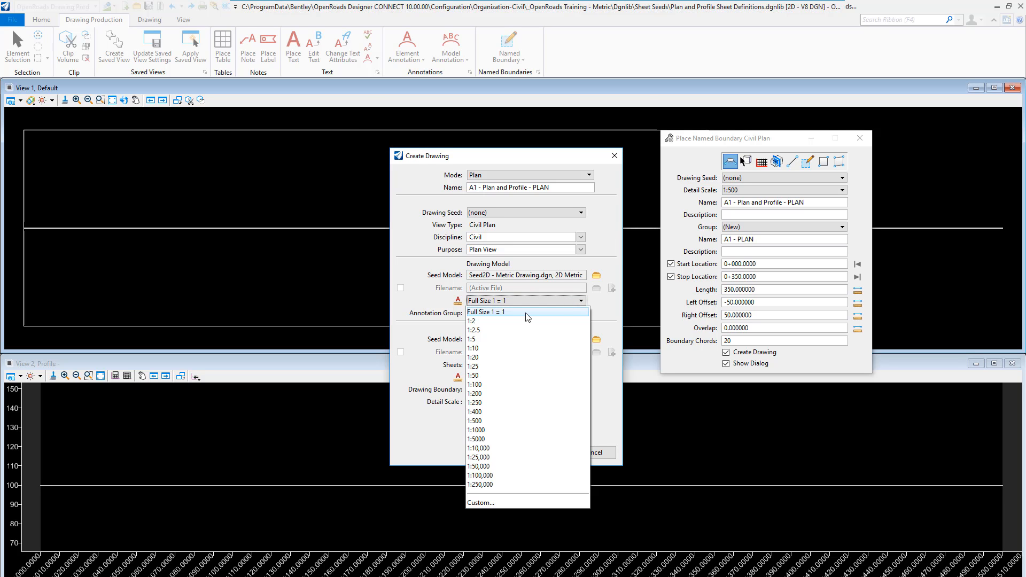
click(475, 421)
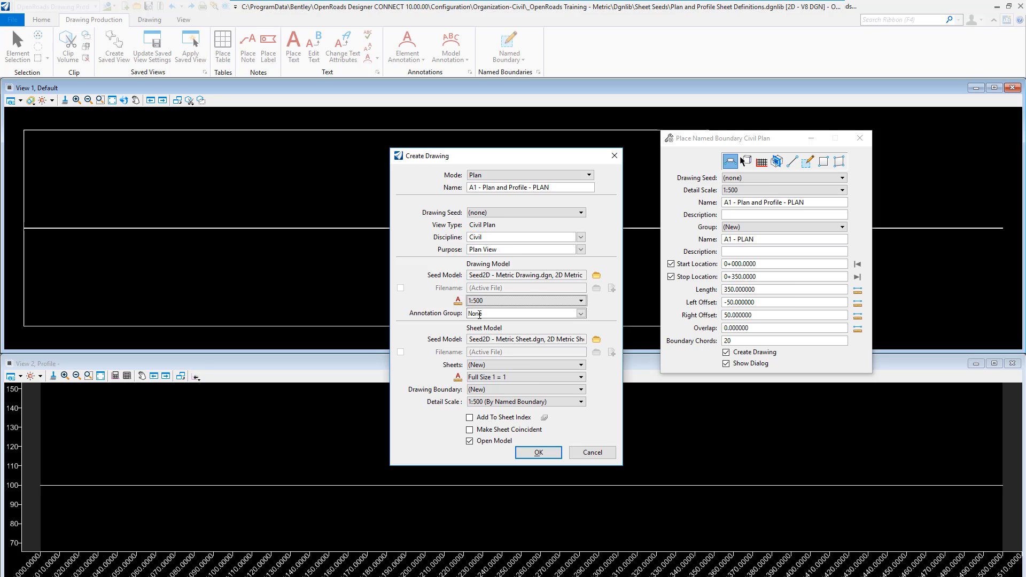
- Set the sheet's detail scale to 1:500 and create the plan drawing and sheet models
click(502, 406)
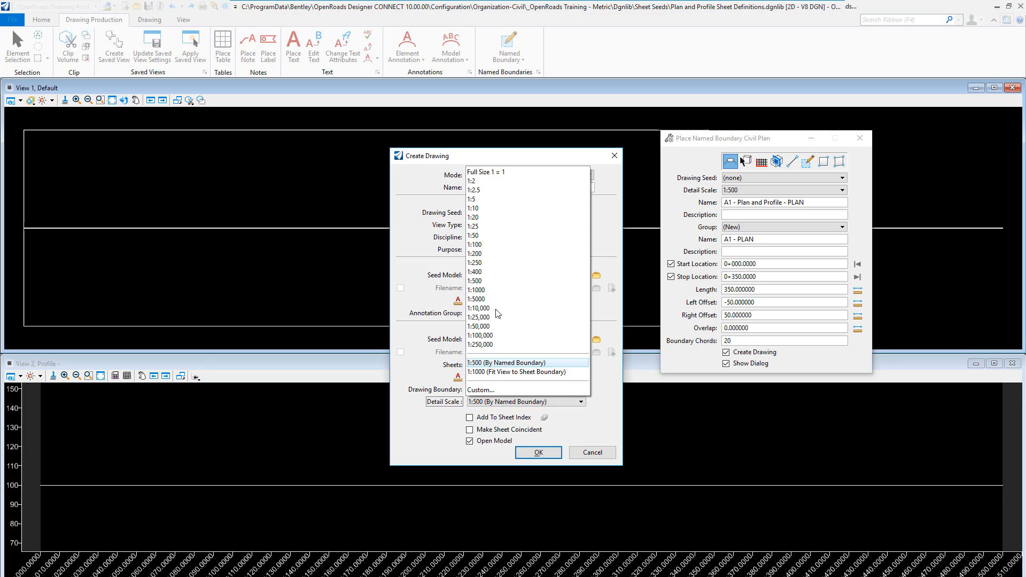
click(495, 280)
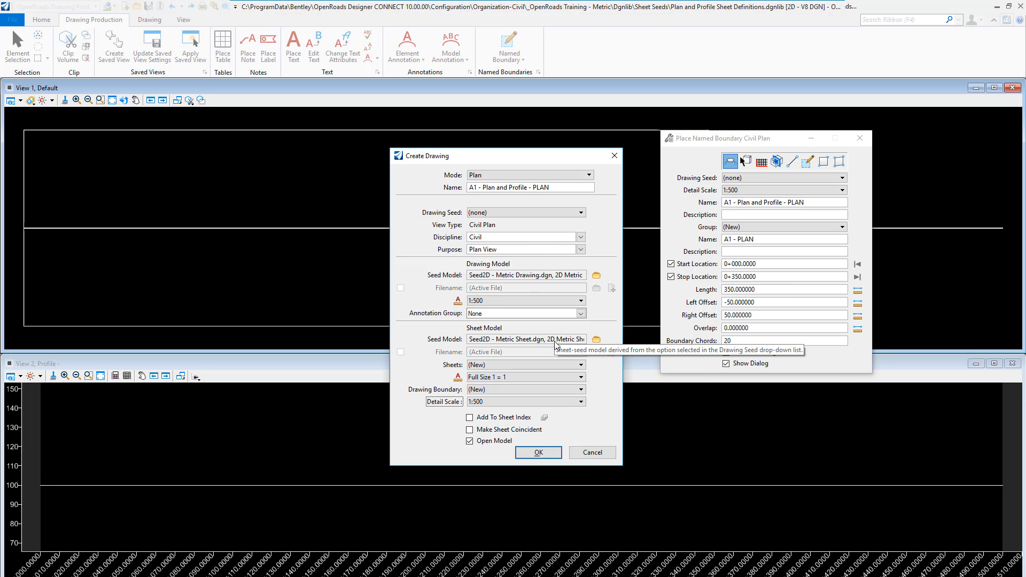
click(539, 453)
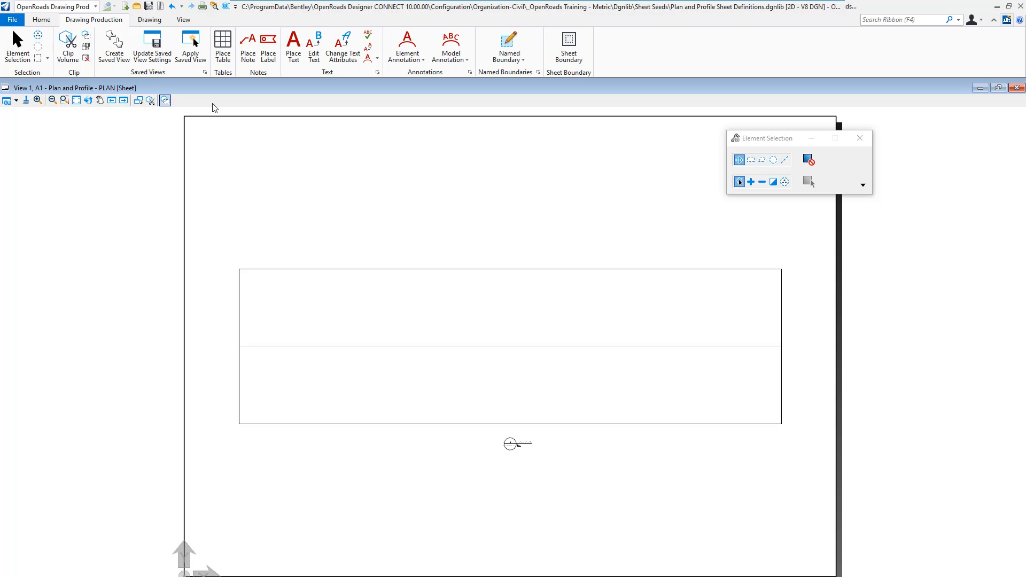
- Start placing an active cell and attach the Plan and Profile Border.cel cell library
click(149, 21)
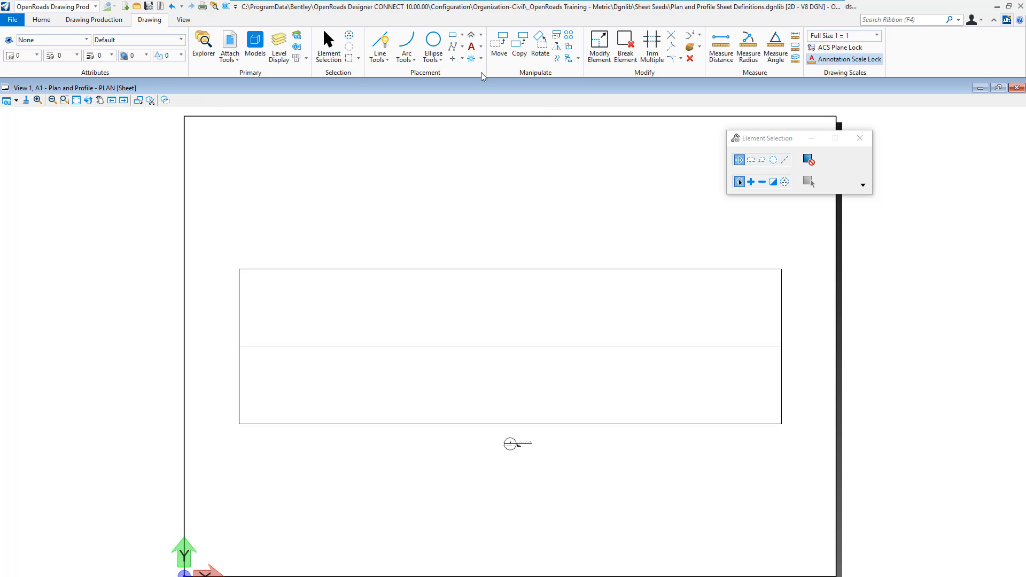
click(471, 58)
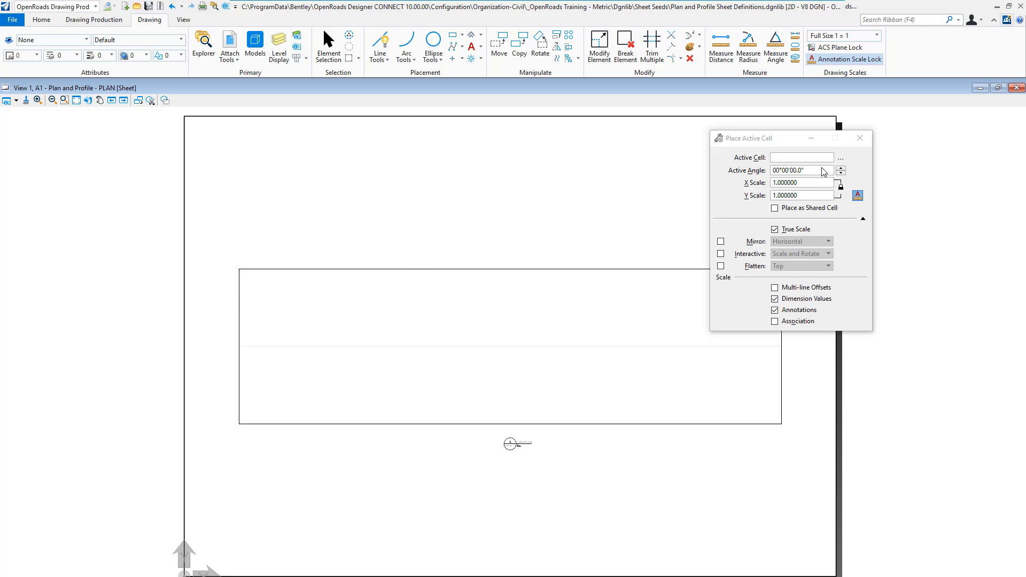
click(841, 158)
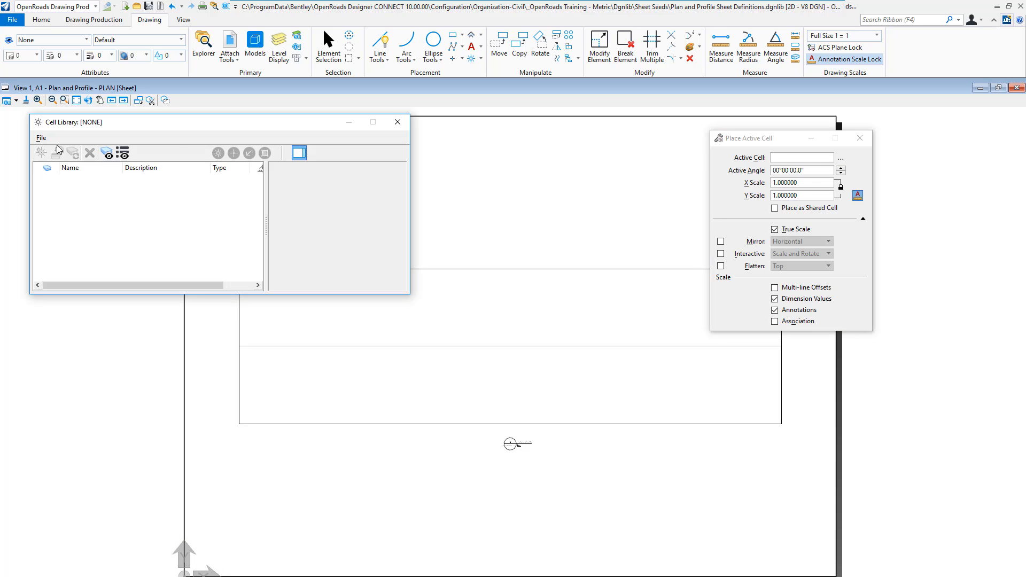
click(42, 138)
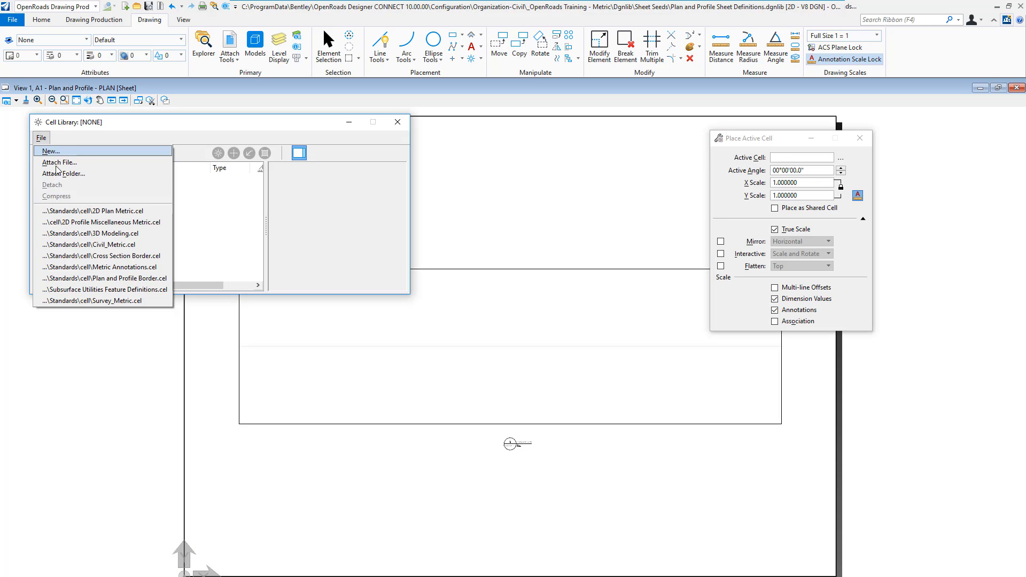
click(71, 278)
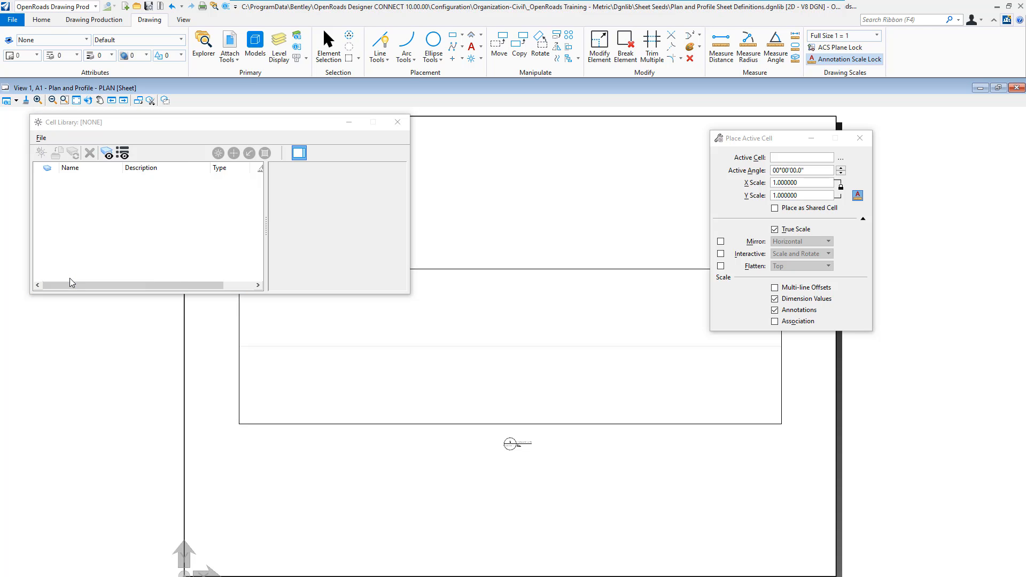
click(47, 139)
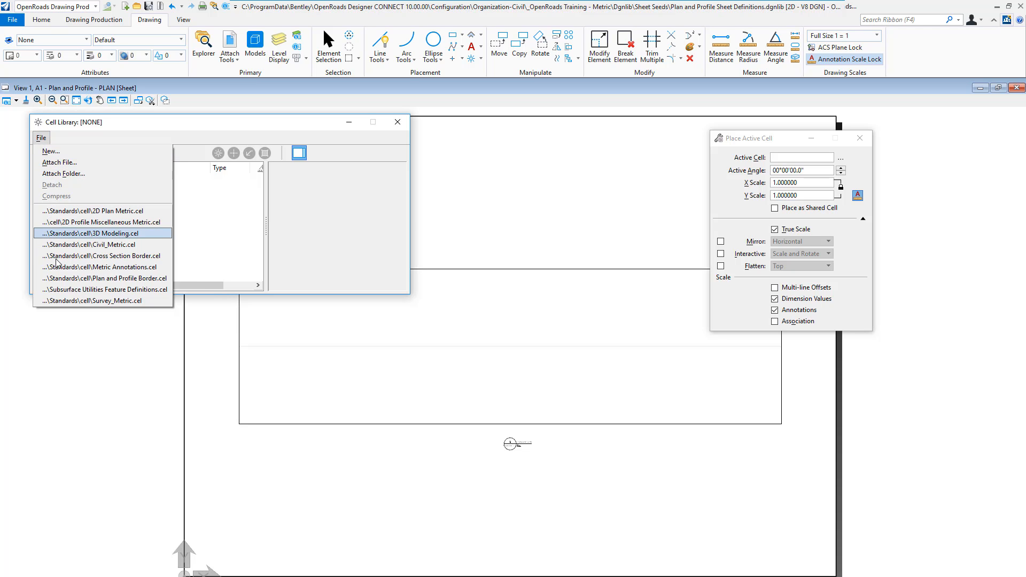
click(60, 278)
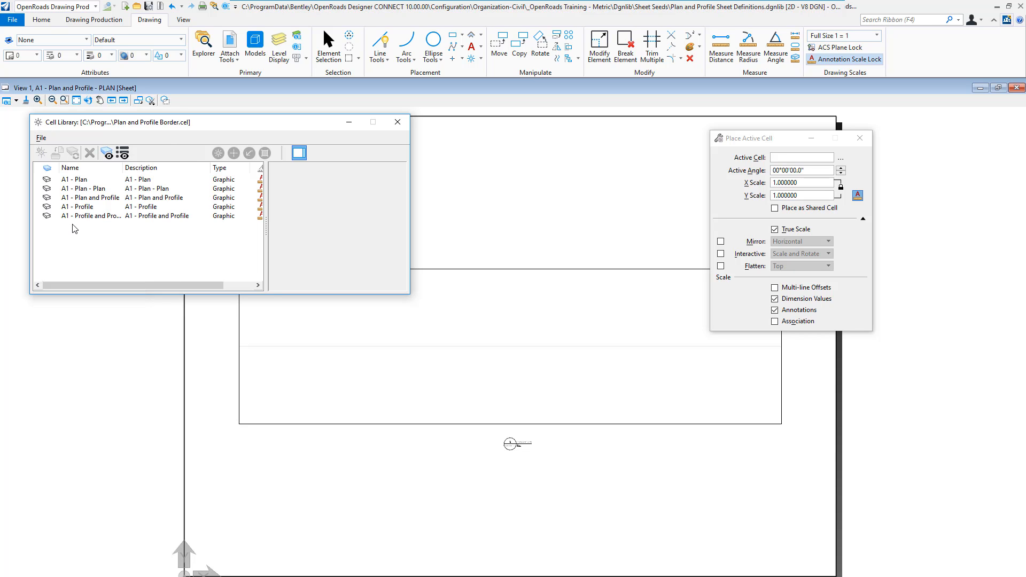
- Place the A1 - Plan and Profile border cell at the sheet's lower-left corner and close the cell library
click(83, 198)
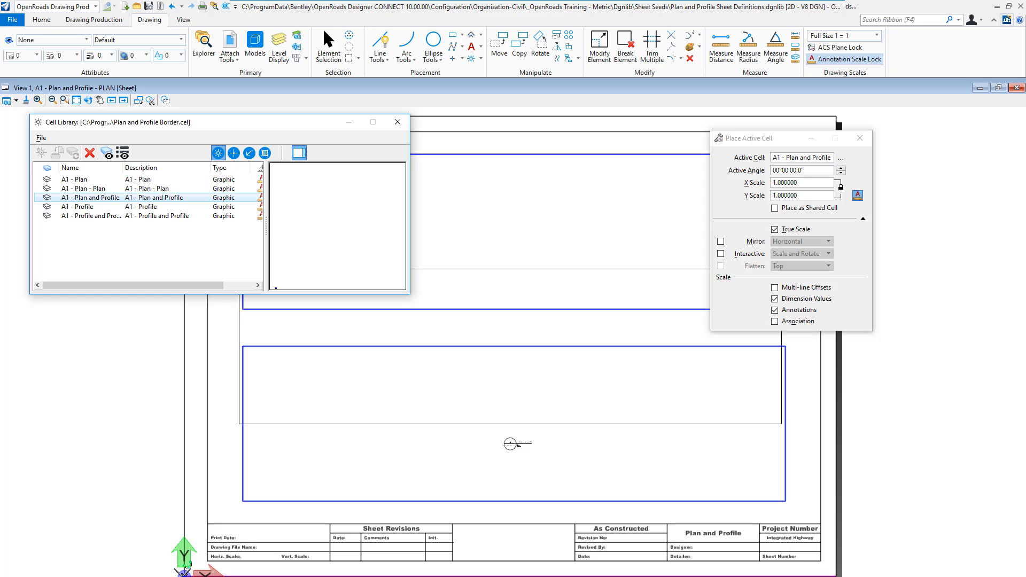
click(183, 574)
key(Escape)
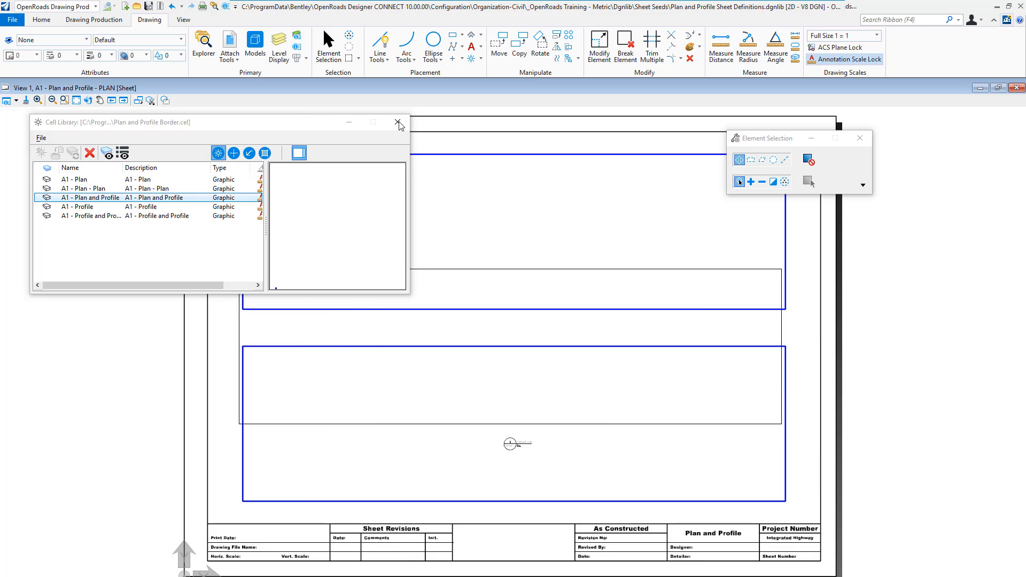
click(397, 123)
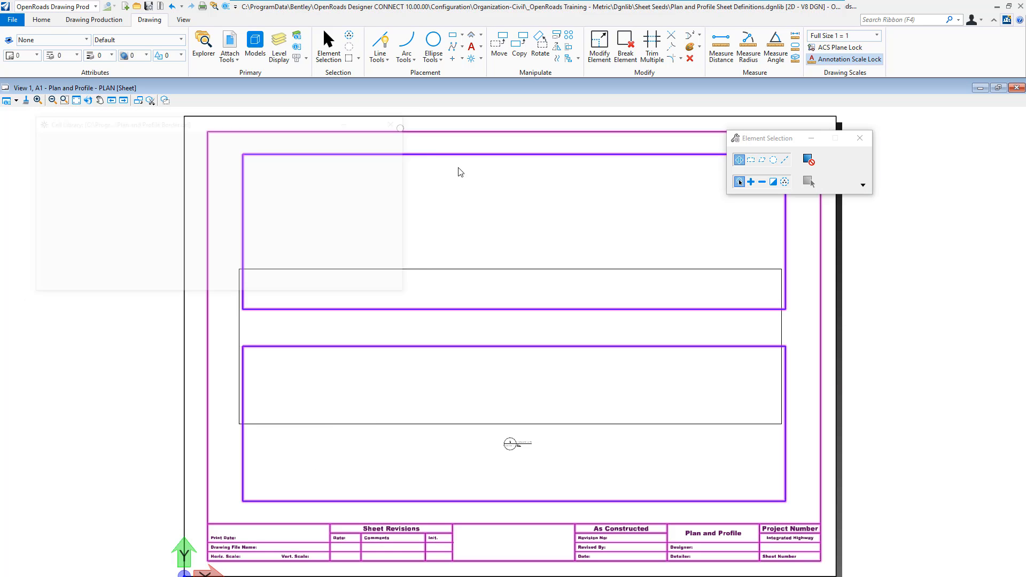
- Move the plan reference by its lower-left corner onto the lower-left corner of the border's upper blue frame
click(230, 42)
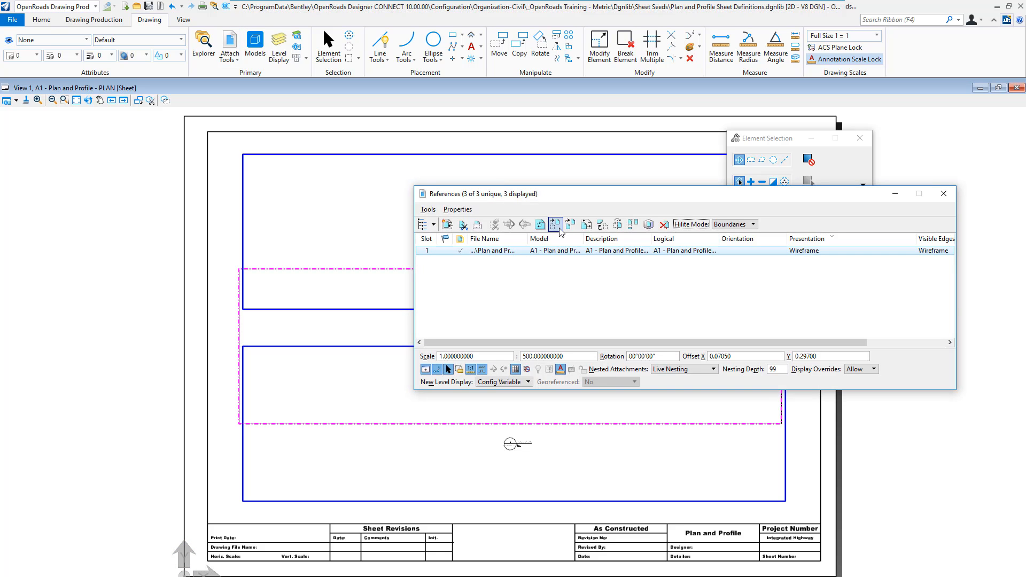
click(558, 227)
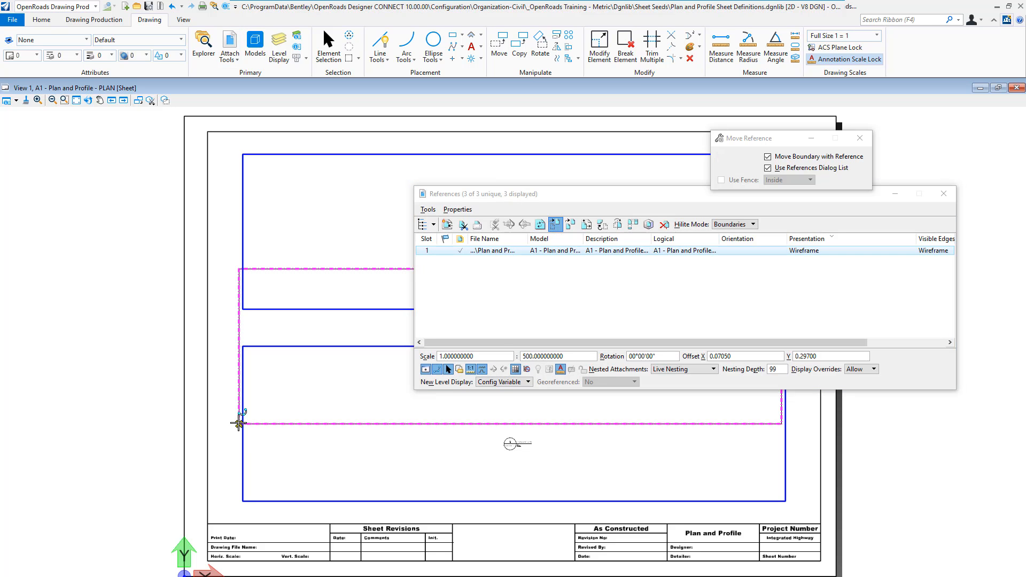
click(239, 424)
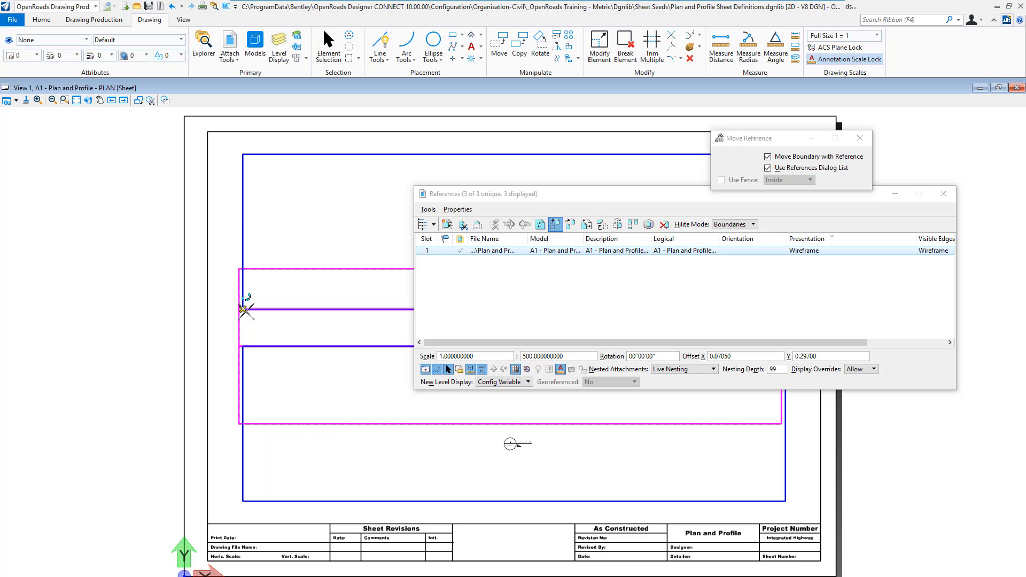
click(243, 309)
right_click(249, 341)
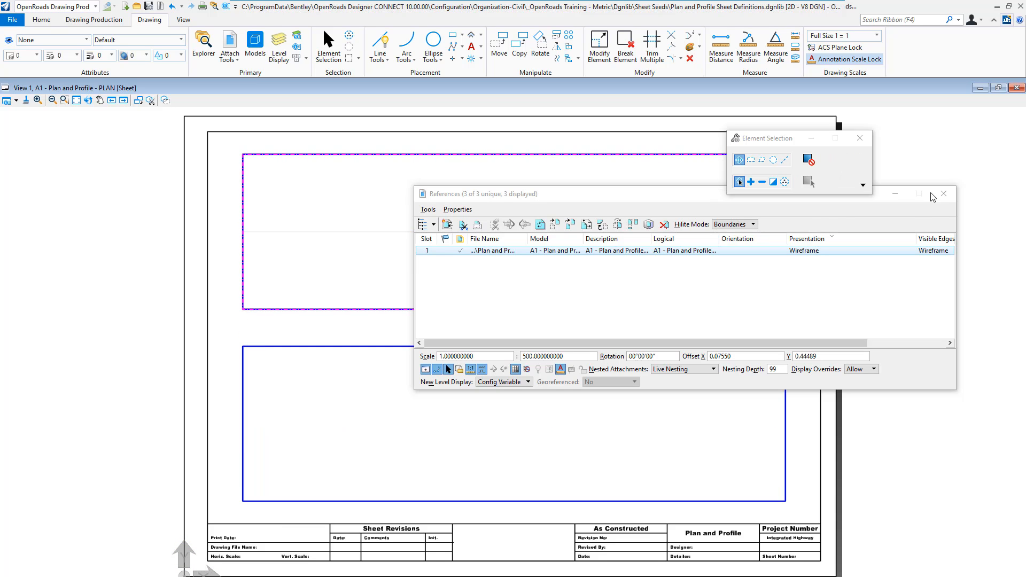
click(949, 194)
- Move the drawing title to the left outside the sheet and fit the drawing boundary's corners to the upper blue frame
mouse_move(514, 330)
mouse_down()
mouse_move(166, 269)
mouse_move(164, 234)
mouse_move(153, 236)
mouse_up()
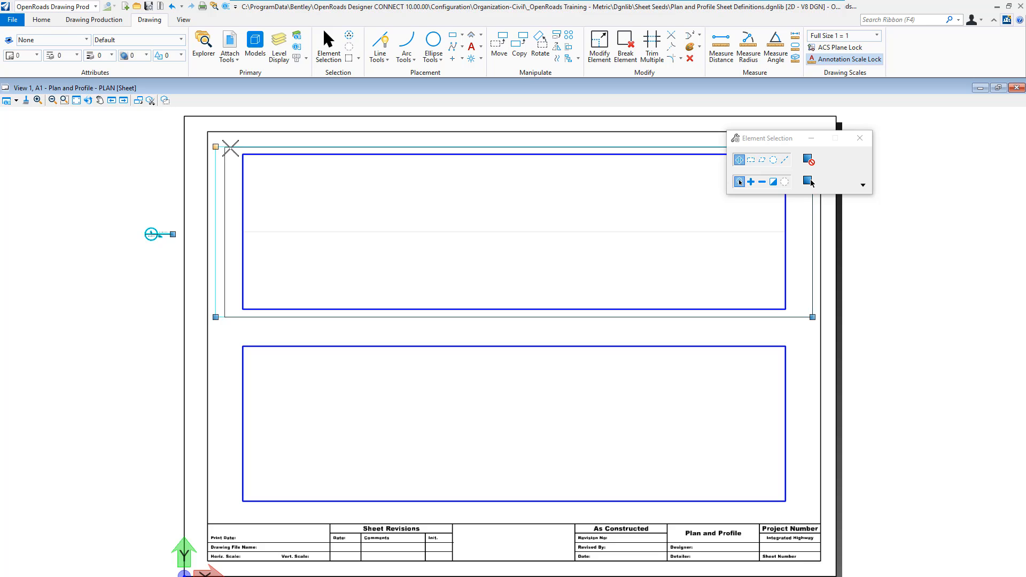
click(242, 153)
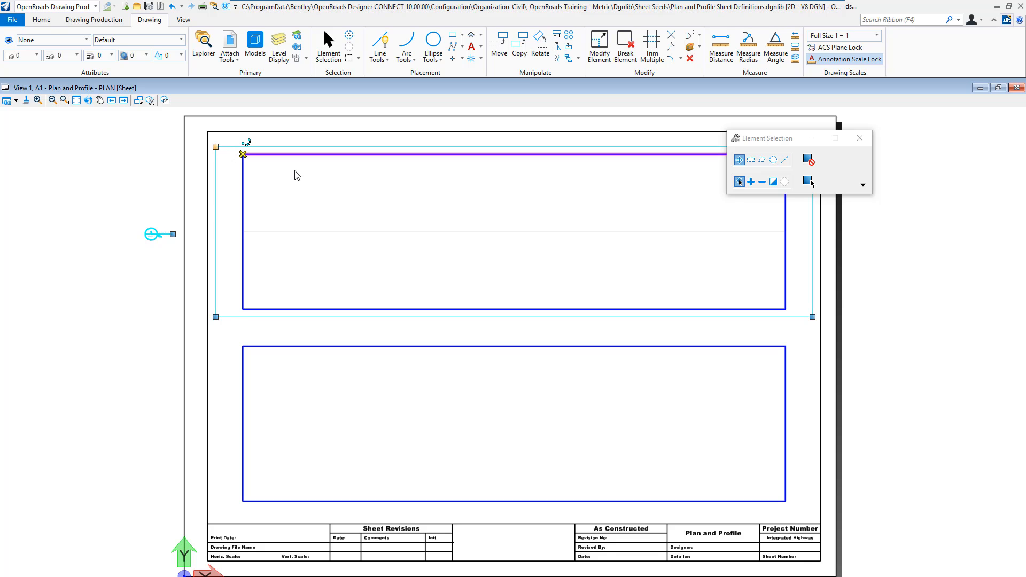
click(813, 318)
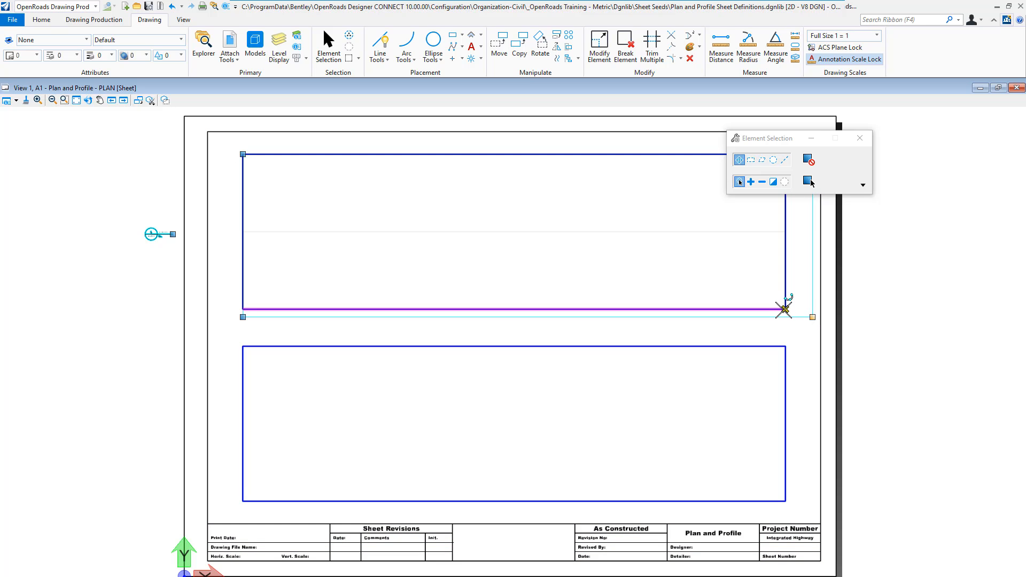
click(784, 309)
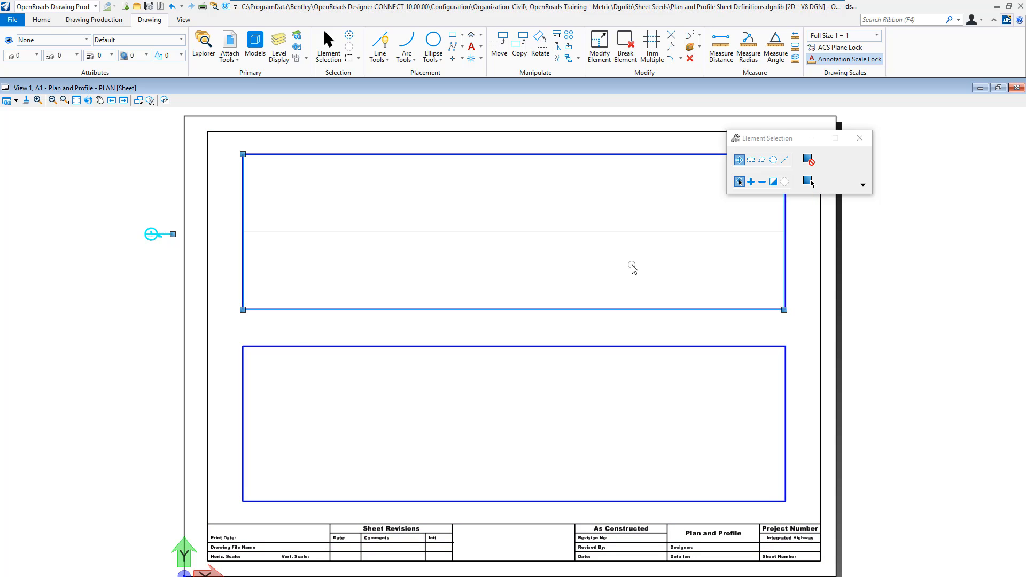
click(153, 303)
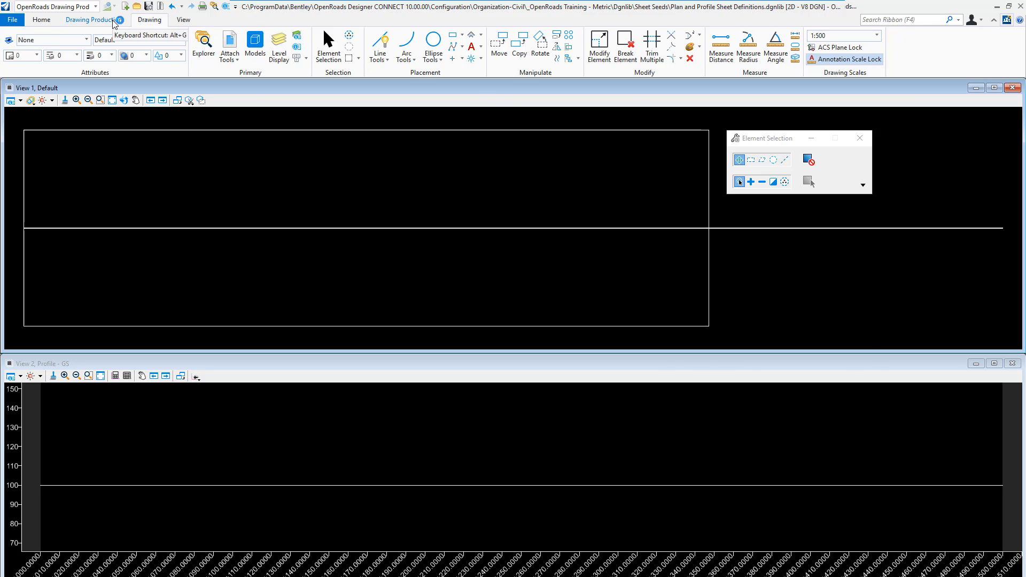
- Start placing a civil profile named boundary and set its detail scale to 1:500
click(93, 20)
click(510, 42)
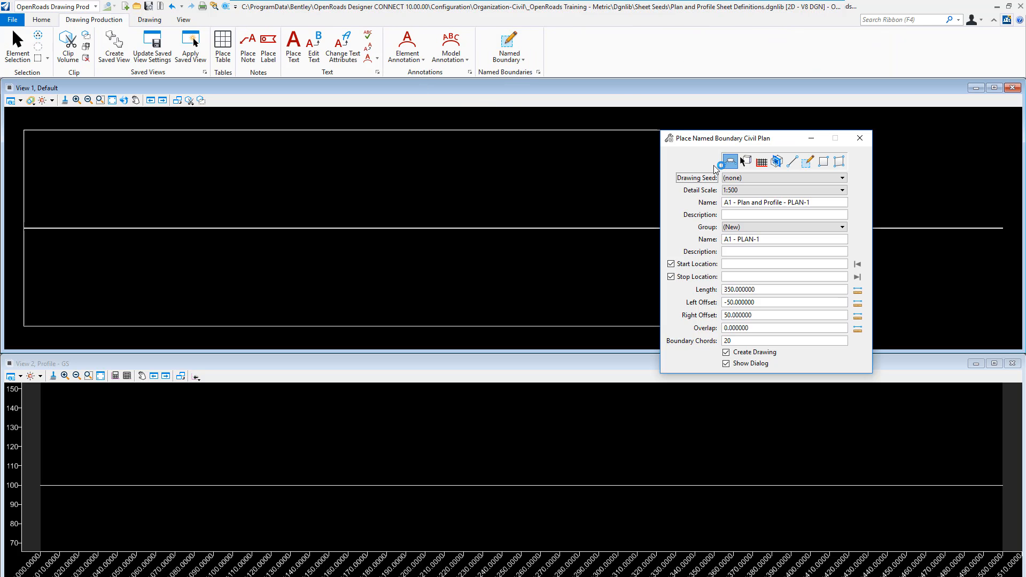
click(763, 162)
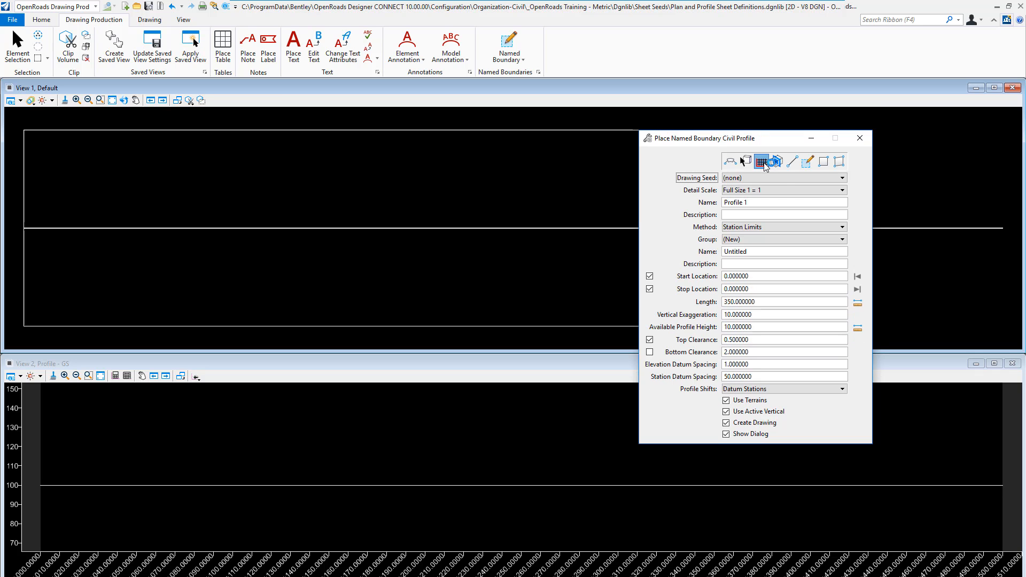
click(753, 191)
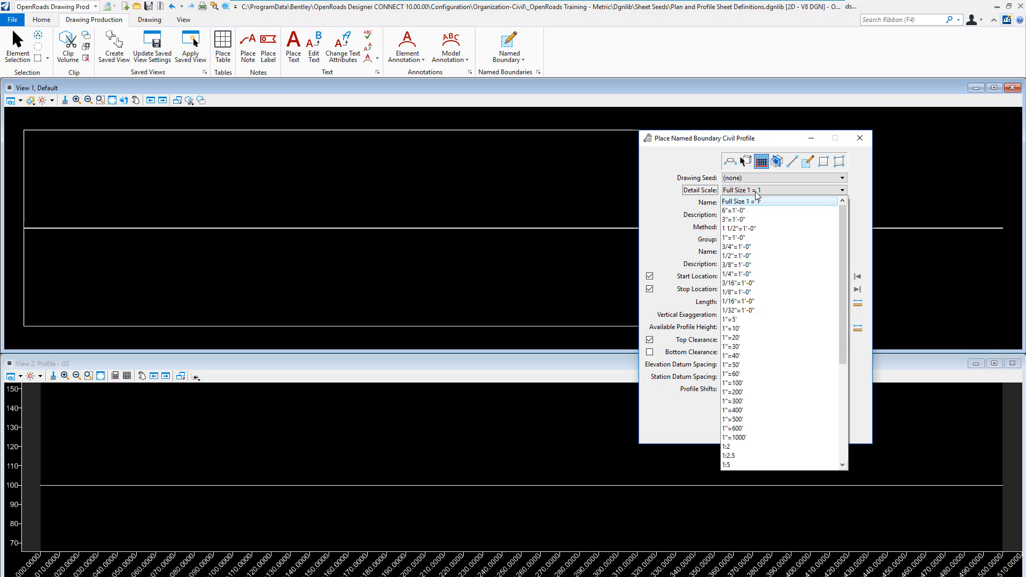
scroll(738, 411, down, 2)
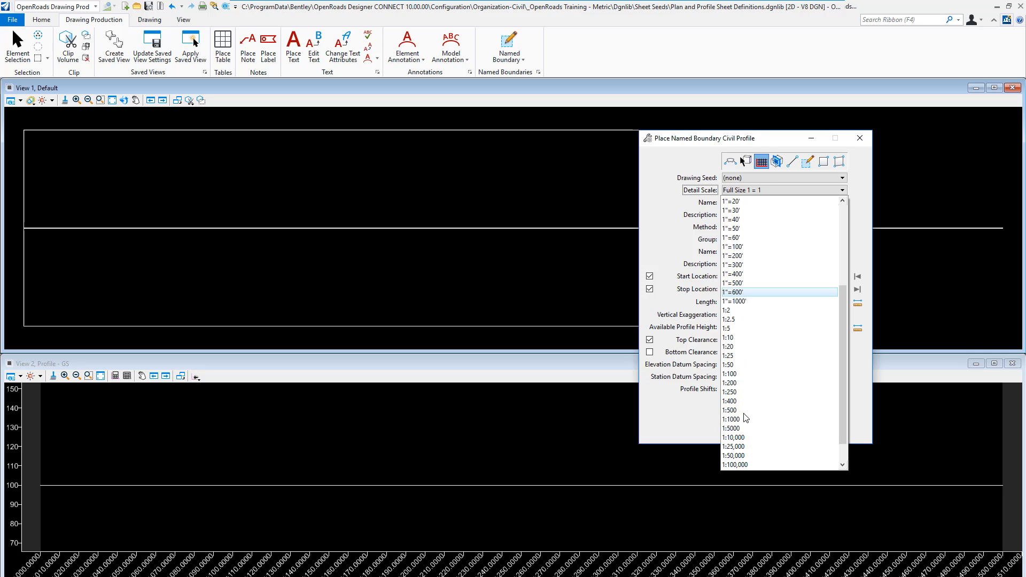
click(743, 412)
- Name the profile boundary A1 - Plan and Profile - PROFILE and copy that name for reuse
click(706, 204)
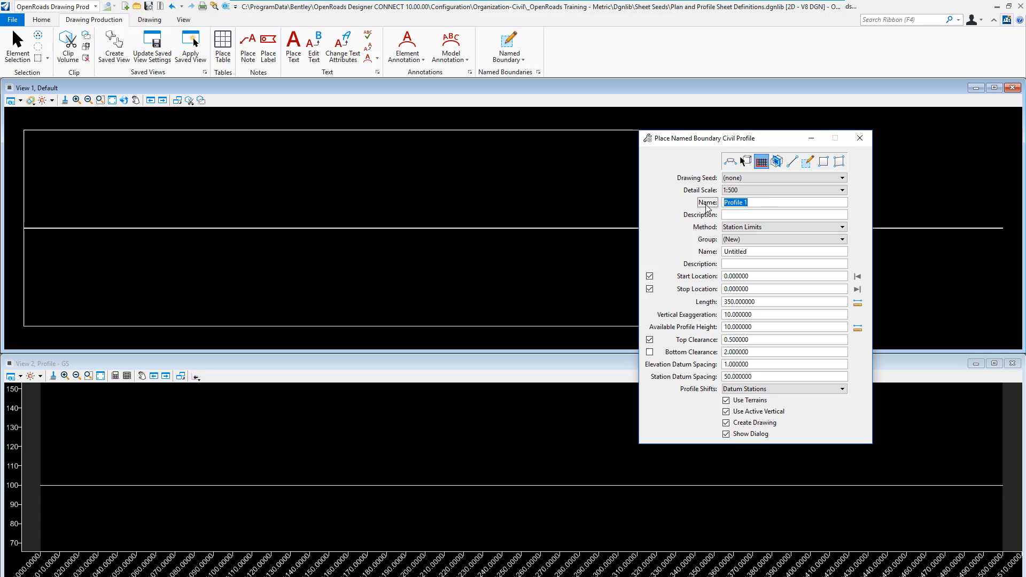
text(A1 - Plan and)
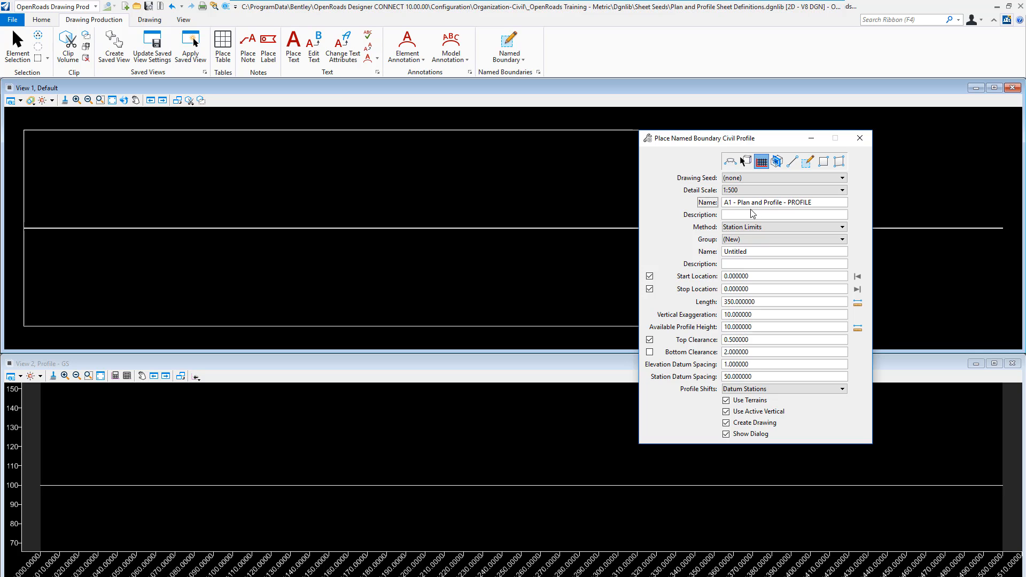
key(Tab)
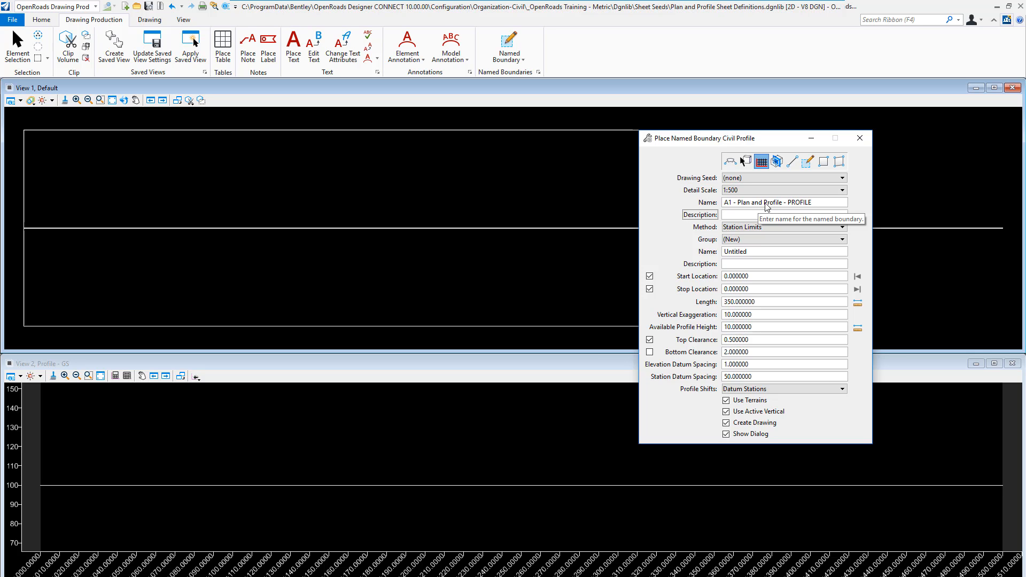
drag(813, 200, 716, 209)
text(A1 - Plan and Profile - PROFILE)
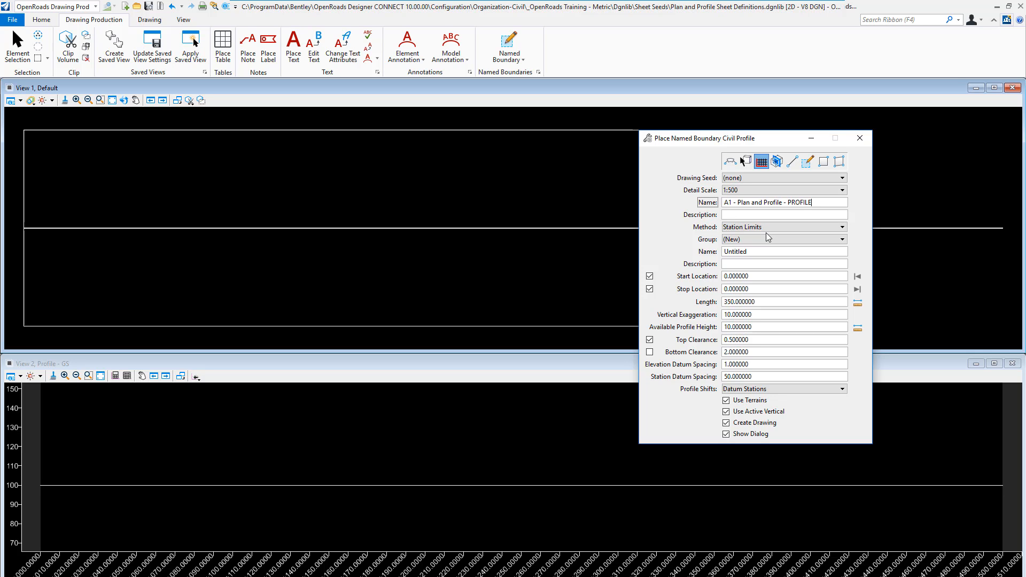
- Set the boundary method to From Plan Group and name the new profile group A1 - PROFILE
click(770, 231)
click(762, 247)
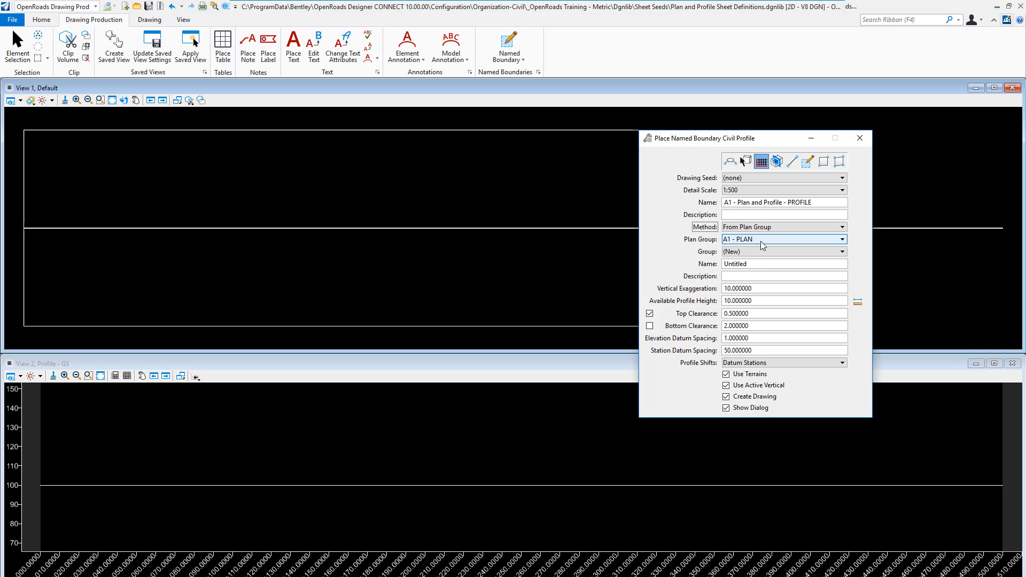
click(754, 264)
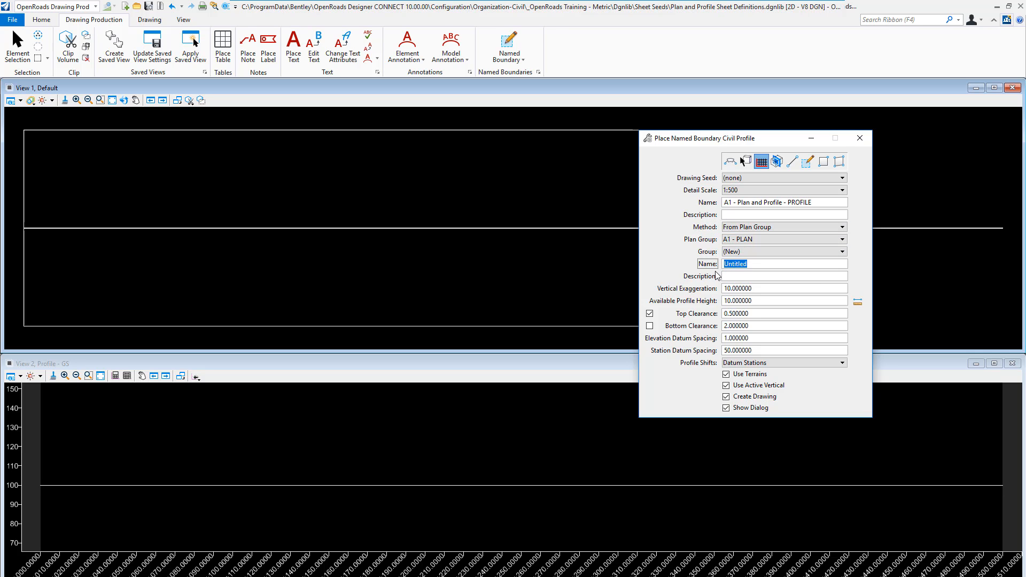
text(A1 - Plan and Profile - PROFILE)
key(Left)
key(Left)
key(Left)
key(Left)
key(Left)
key(Left)
key(Left)
key(BackSpace)
key(BackSpace)
key(BackSpace)
key(BackSpace)
key(BackSpace)
key(BackSpace)
key(BackSpace)
key(BackSpace)
key(BackSpace)
key(BackSpace)
key(BackSpace)
key(BackSpace)
key(BackSpace)
key(BackSpace)
key(BackSpace)
key(BackSpace)
key(BackSpace)
key(BackSpace)
key(BackSpace)
- Place the profile named boundary along the alignment in the GS profile view and accept it
click(765, 293)
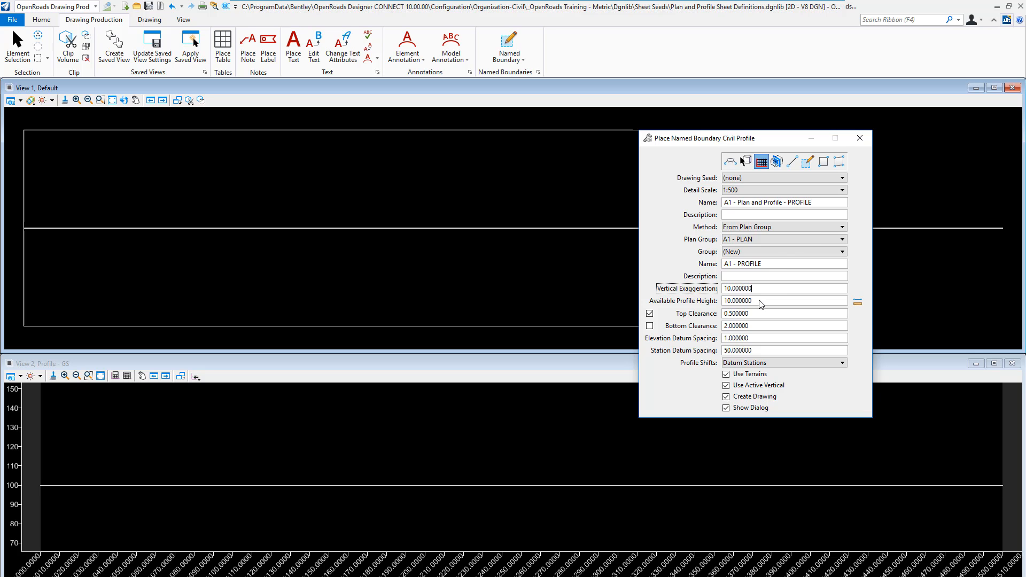
click(763, 303)
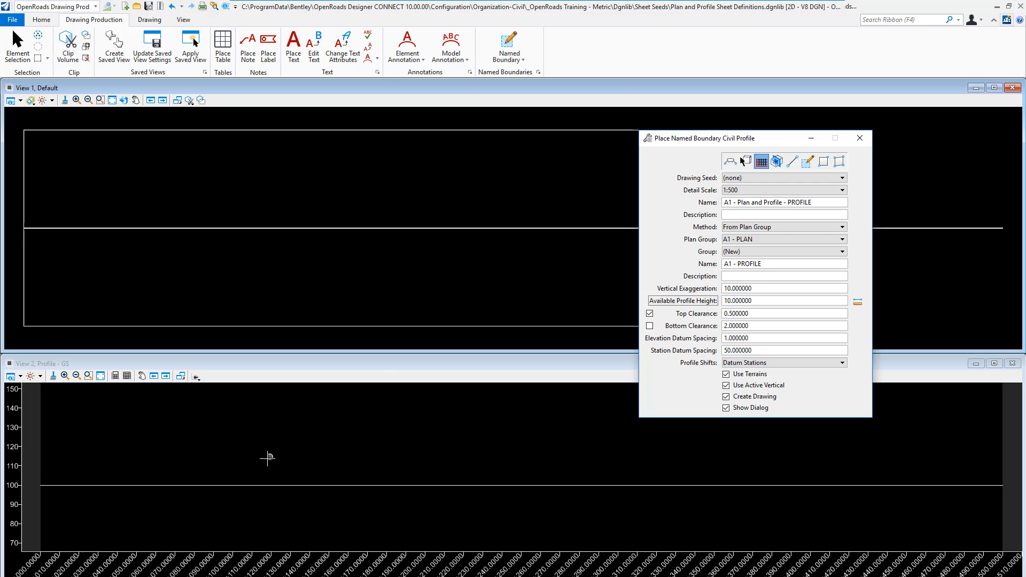
click(245, 483)
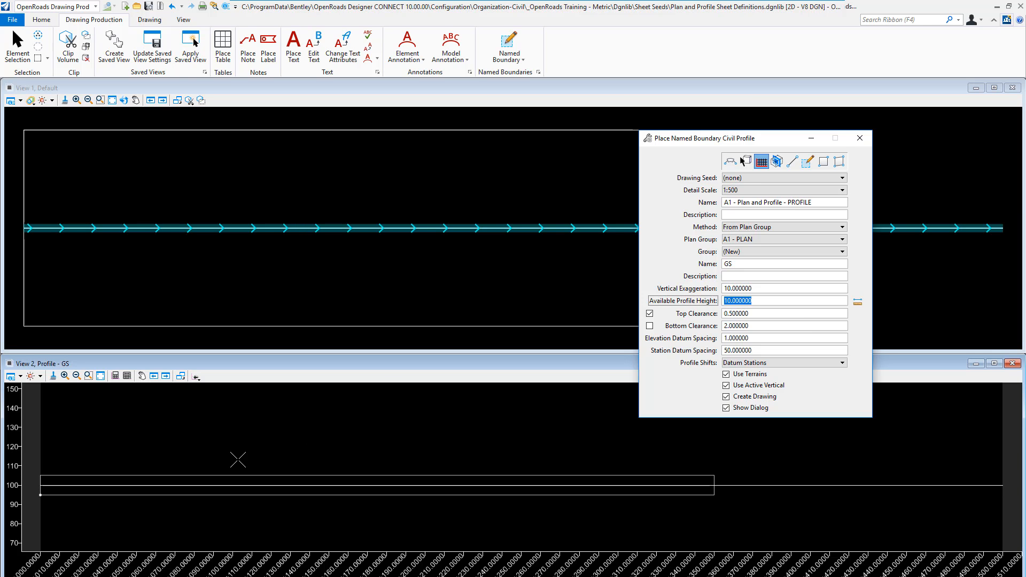
click(238, 459)
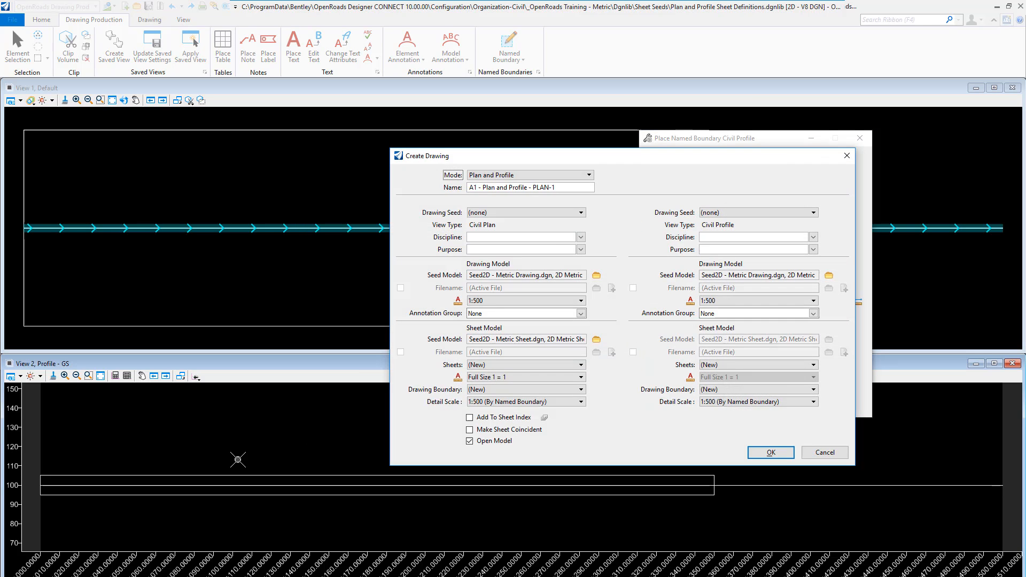
- Set the drawing mode to Profile, named A1 - Plan and Profile - PROFILE, with discipline Civil and purpose Profile View
drag(557, 151, 323, 126)
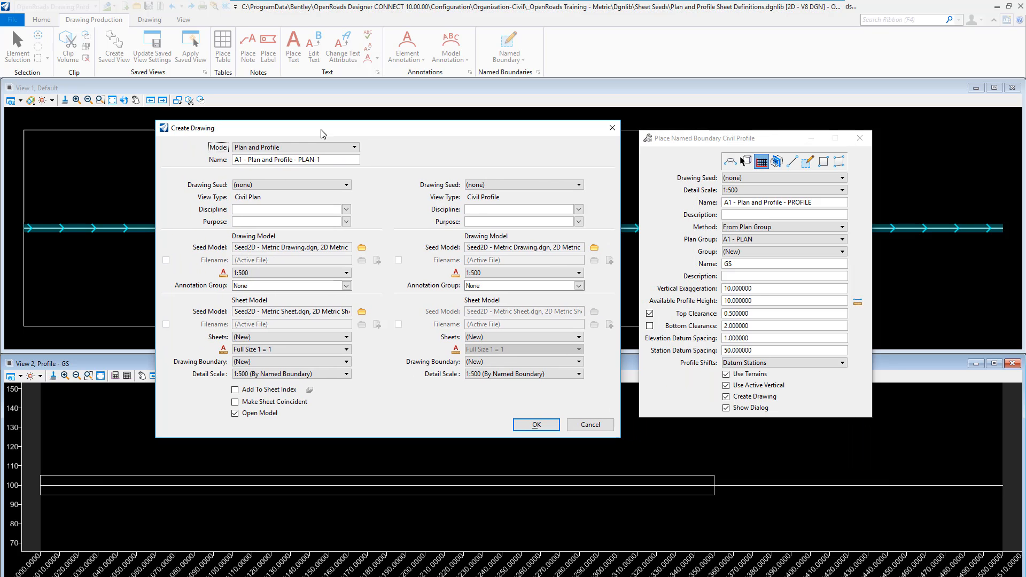
click(290, 147)
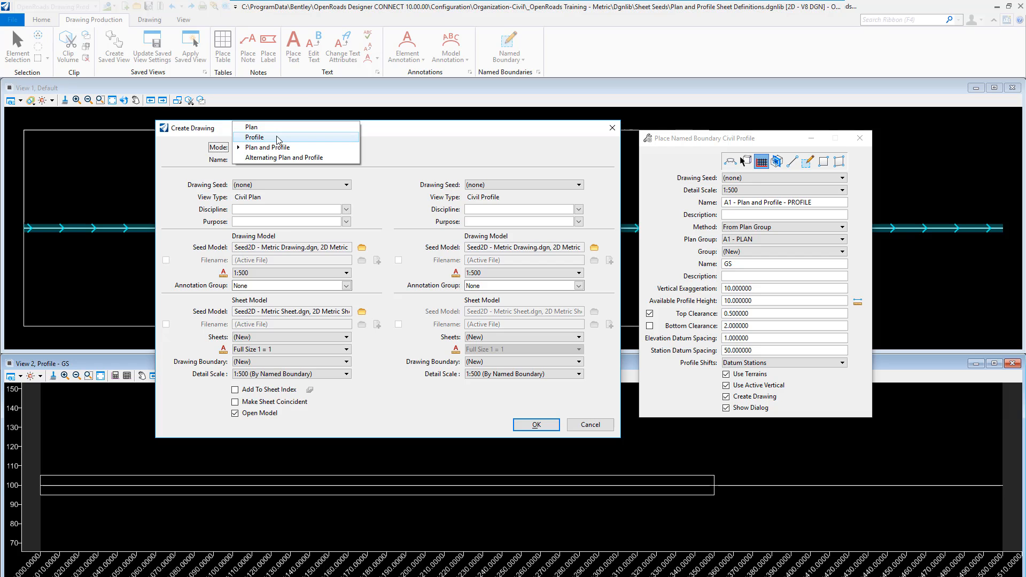
click(277, 137)
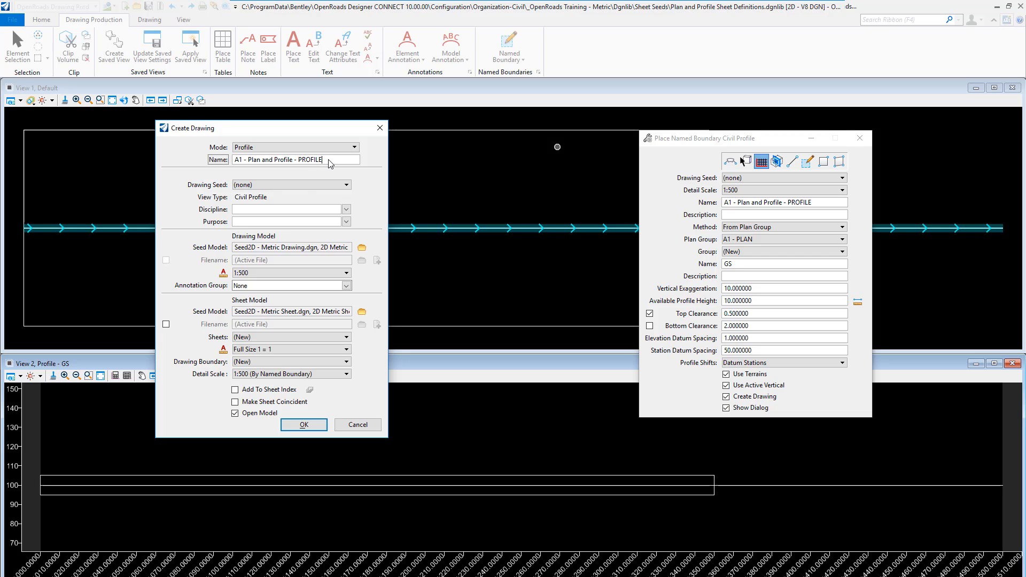
click(346, 209)
click(251, 239)
click(275, 223)
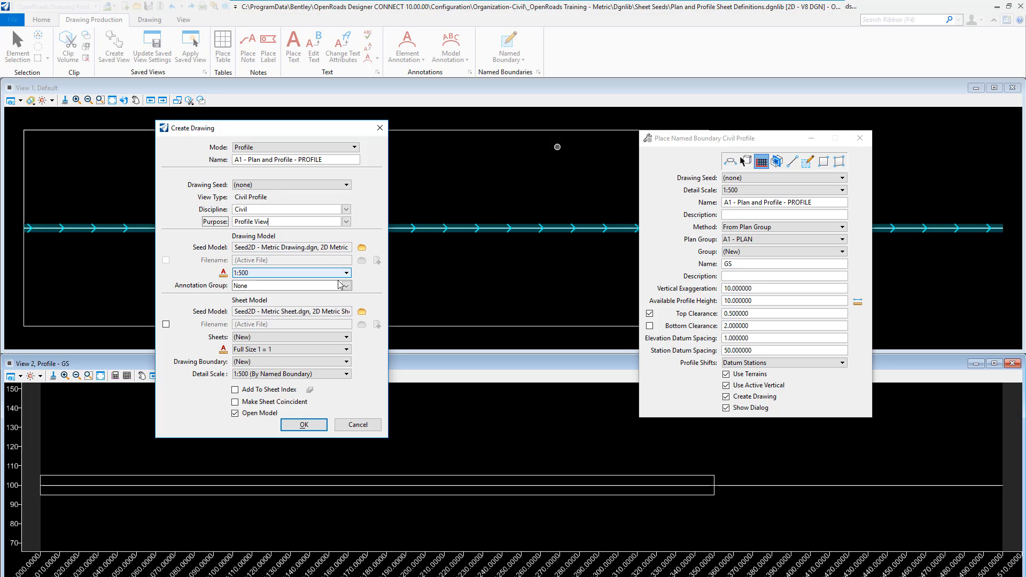
- Assign the Profile Grid annotation group from the Profile drawing group to the drawing model
click(347, 286)
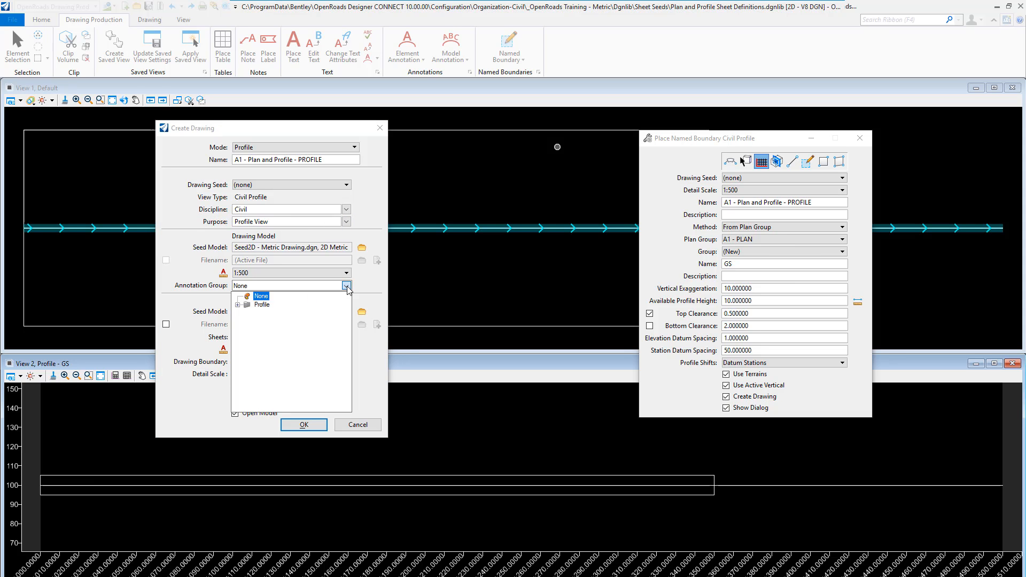
click(238, 306)
click(248, 314)
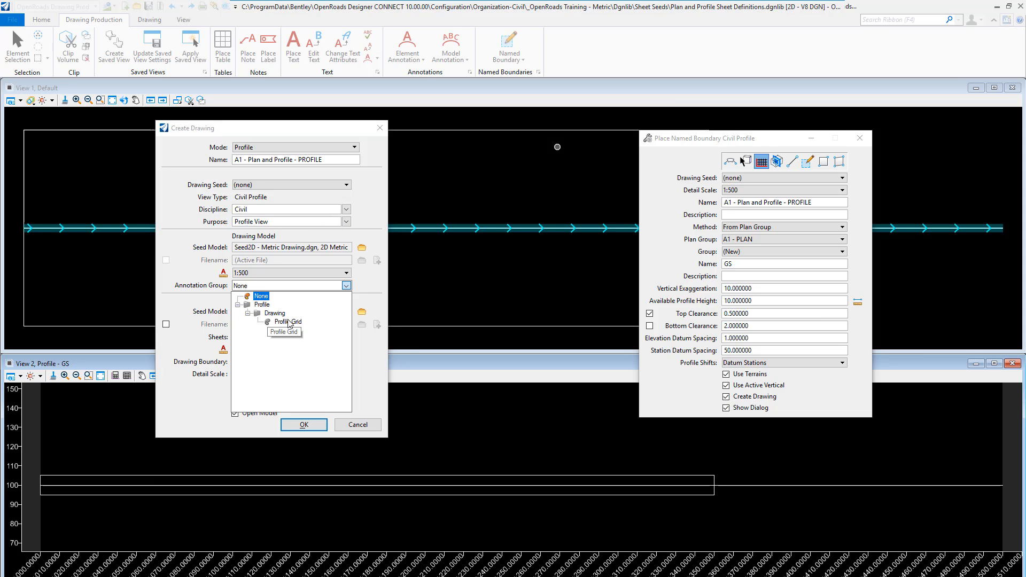
click(289, 322)
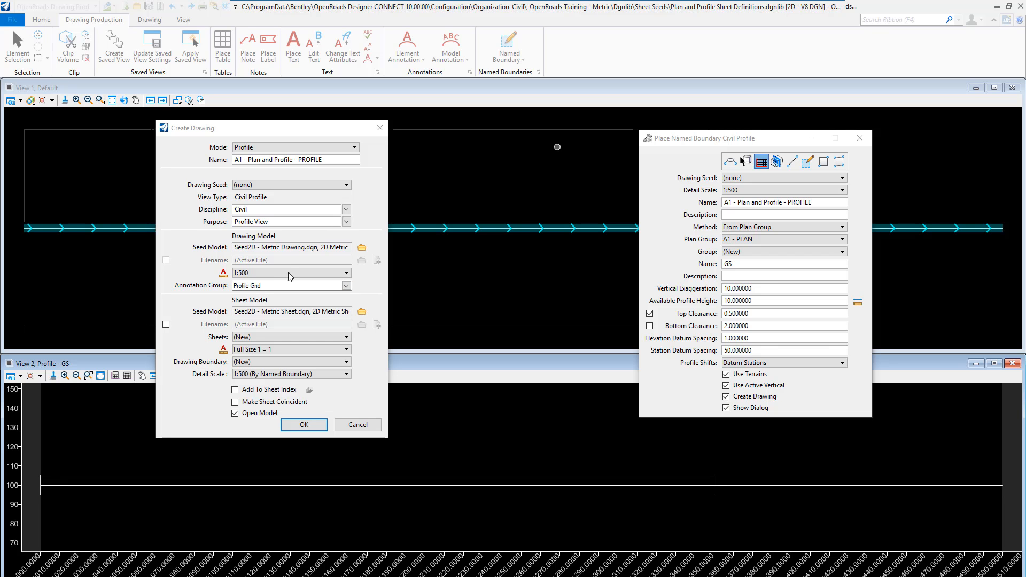
click(276, 374)
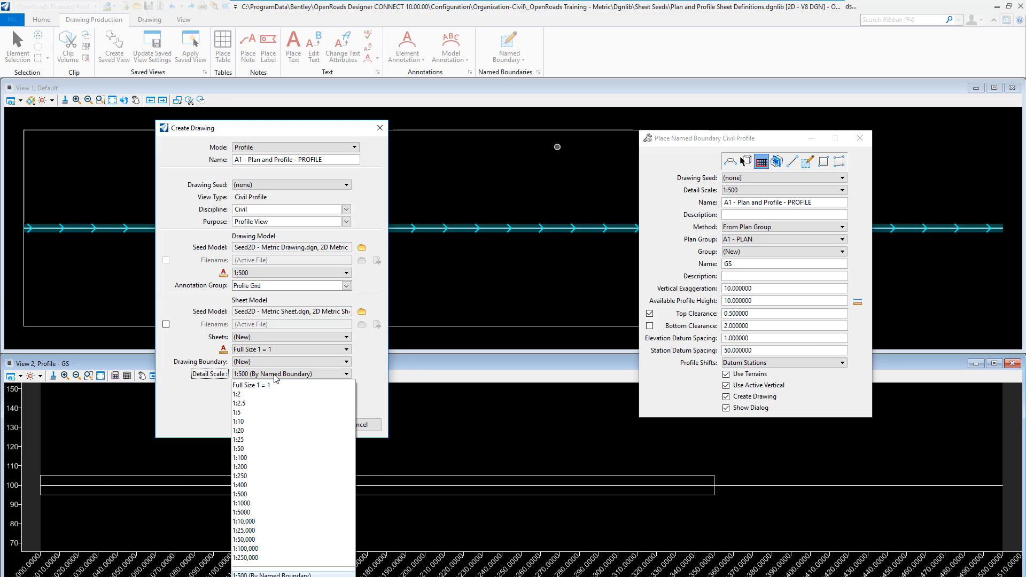
click(247, 487)
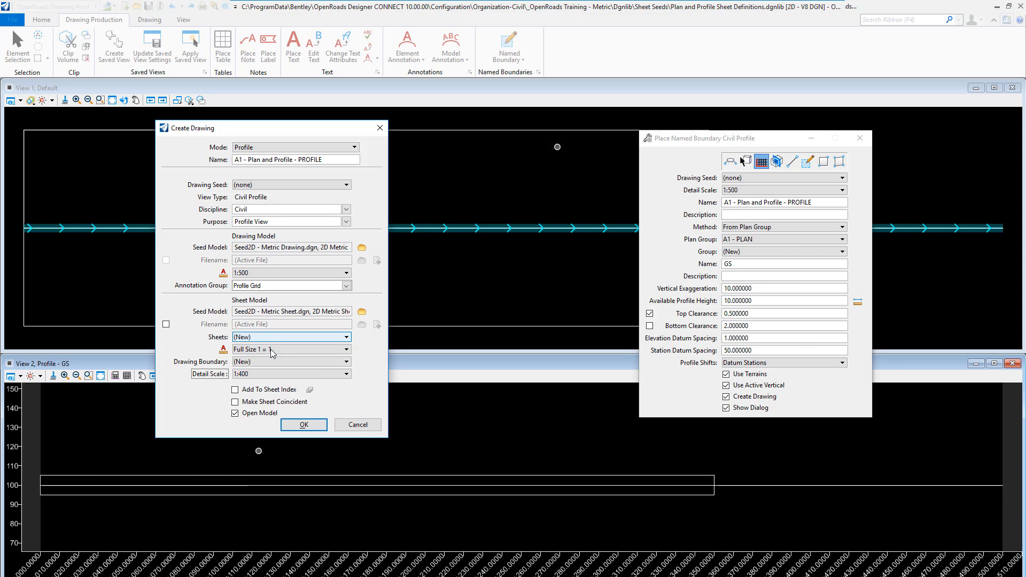
click(272, 361)
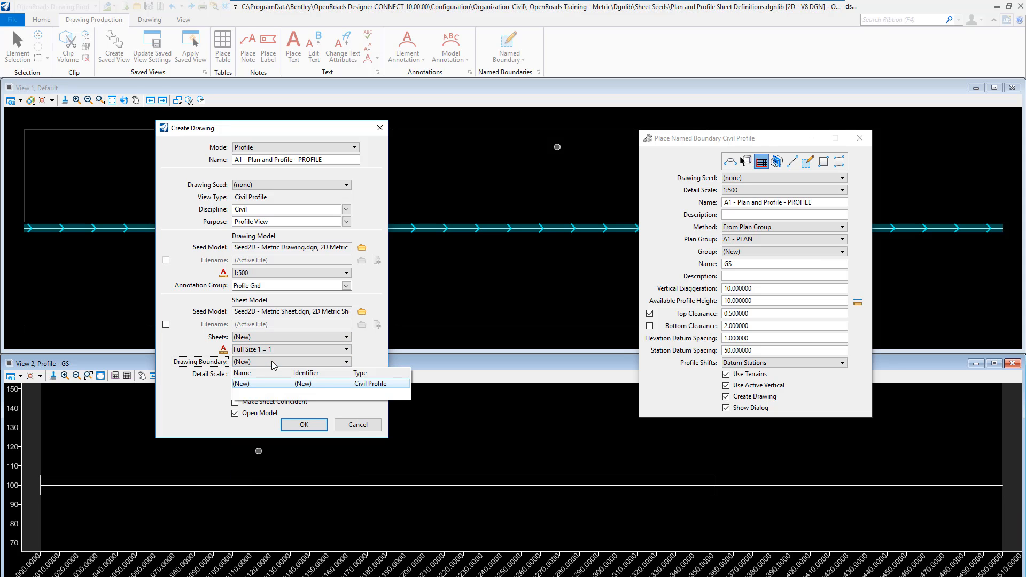
click(274, 364)
- Assign the drawing to the existing A1 - Plan and Profile - PLAN sheet at 1:500 detail scale and create it
click(264, 338)
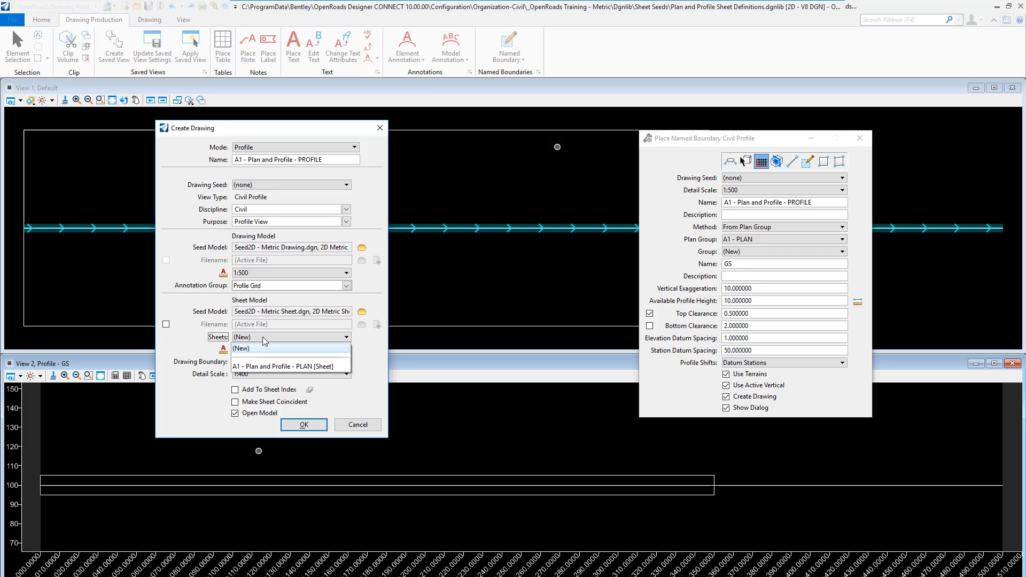
click(275, 367)
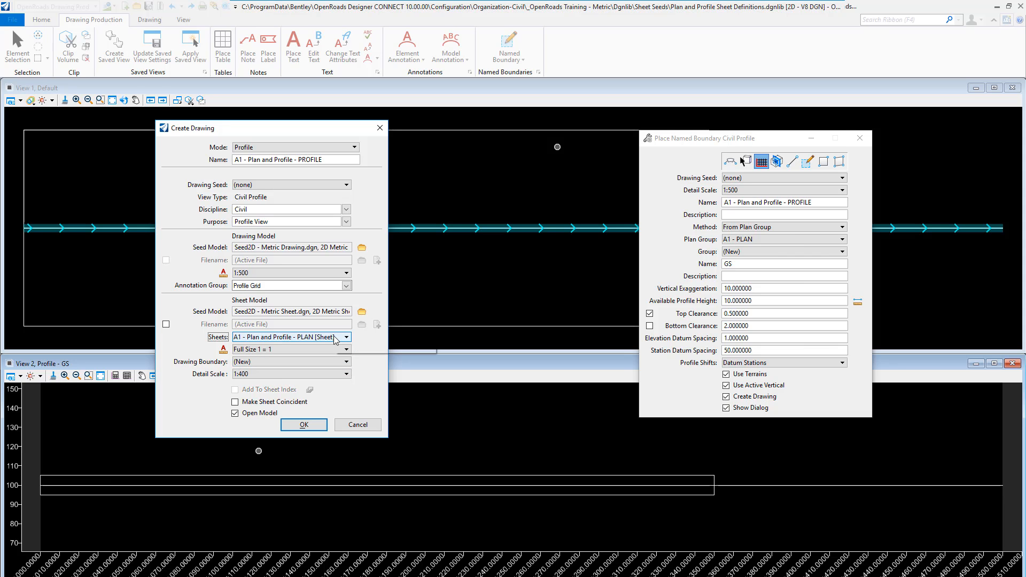
click(302, 374)
click(252, 494)
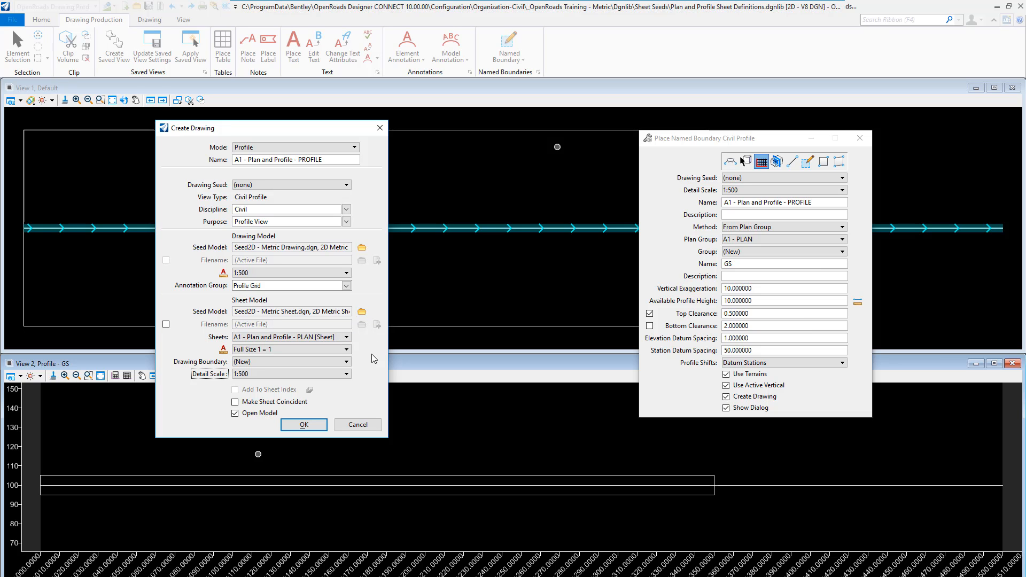
click(316, 426)
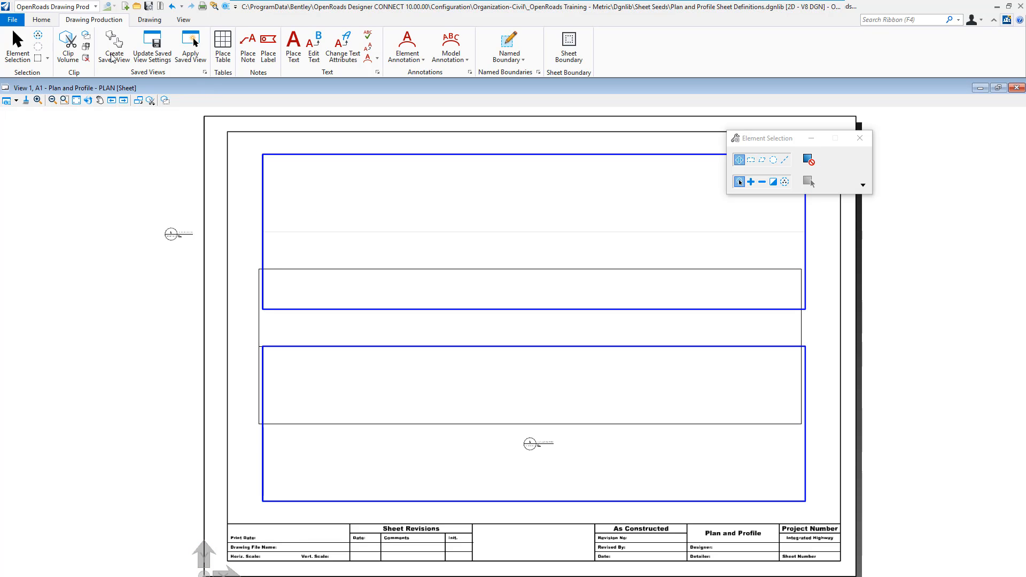
- Move the A1 - Plan and Profile - PROFILE reference by its lower-left corner onto the lower-left corner of the border's lower blue frame
click(41, 19)
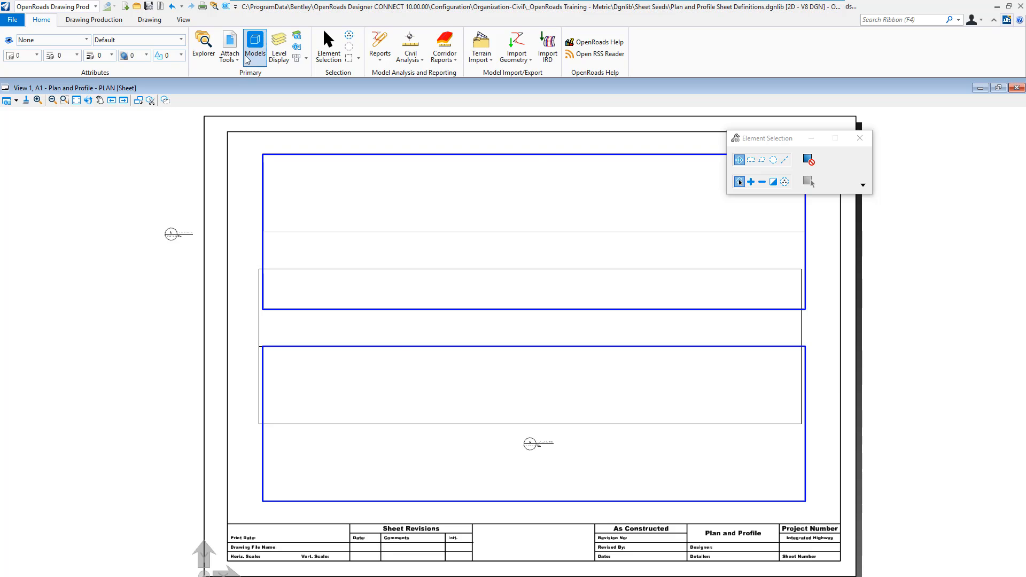
click(230, 45)
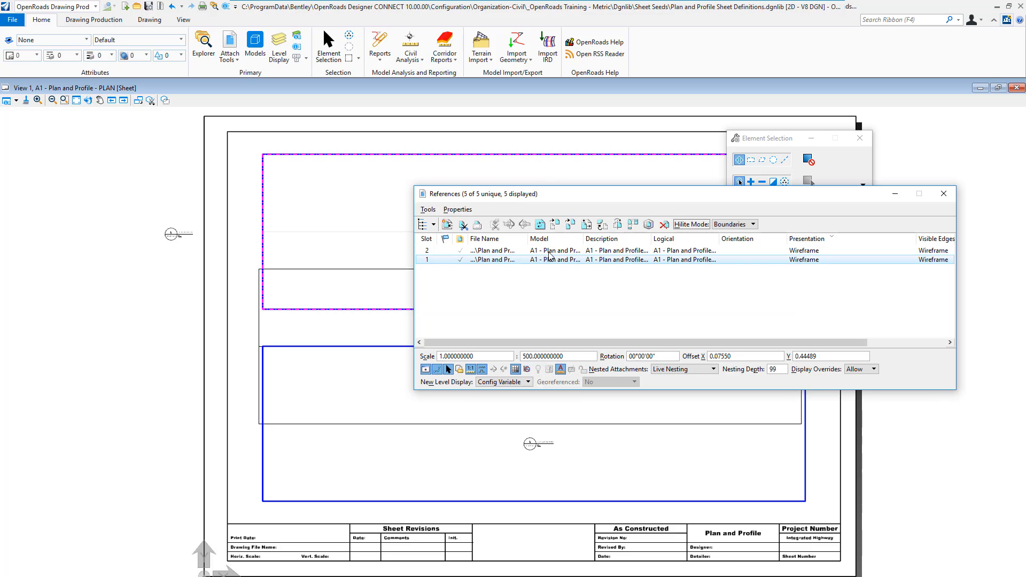
drag(529, 243, 725, 239)
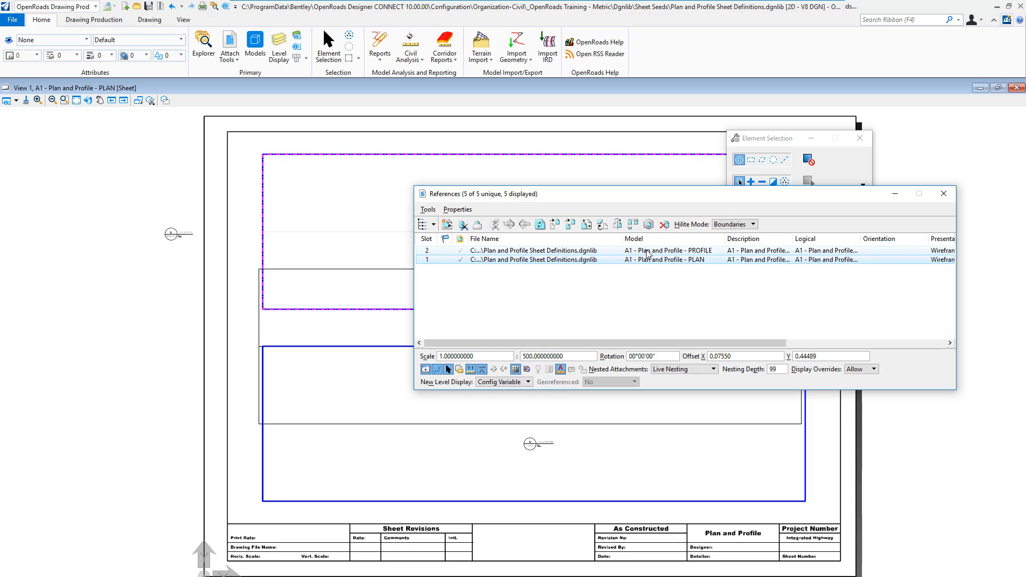
click(648, 250)
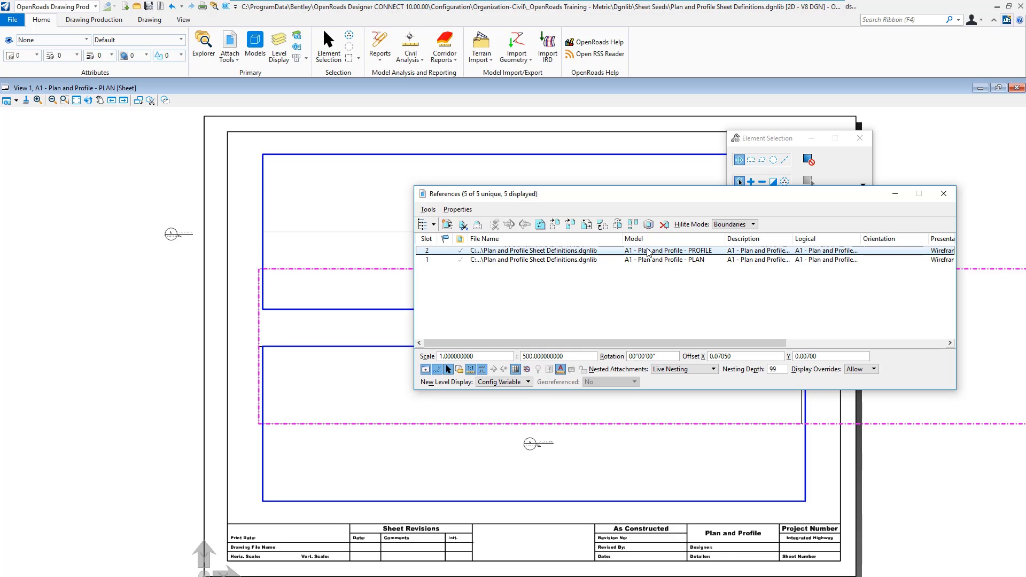
click(556, 224)
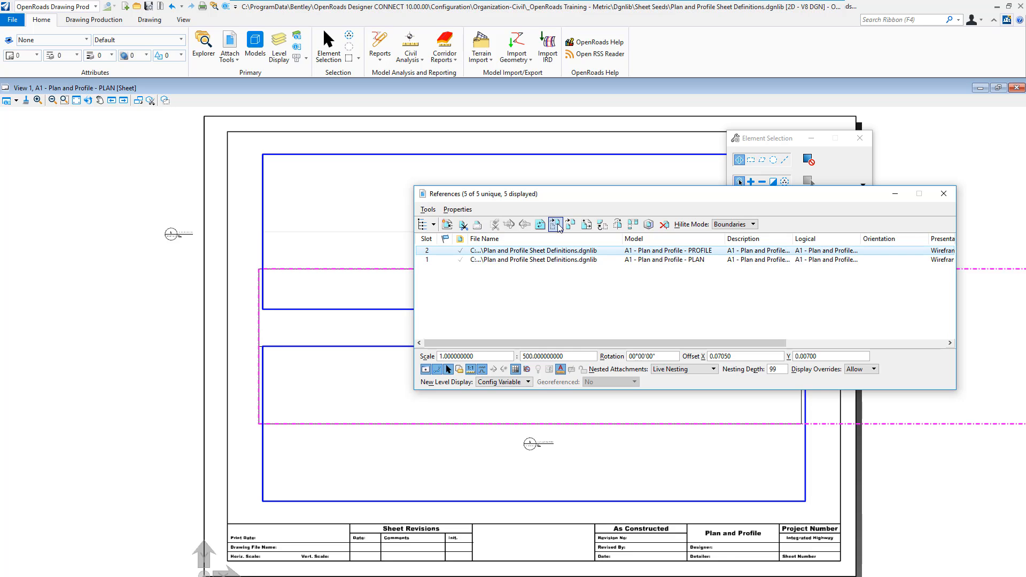
click(258, 423)
click(263, 501)
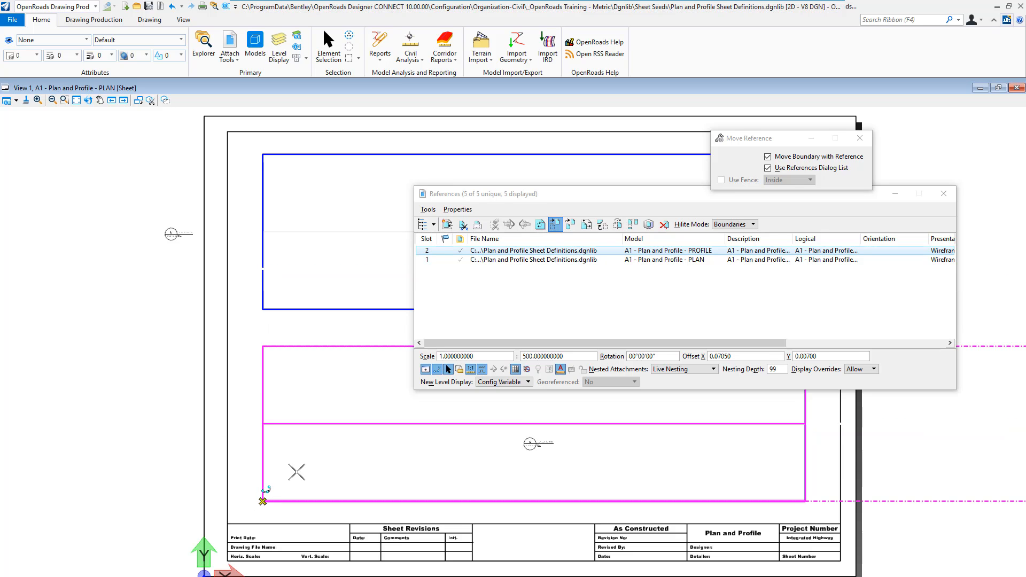
right_click(317, 466)
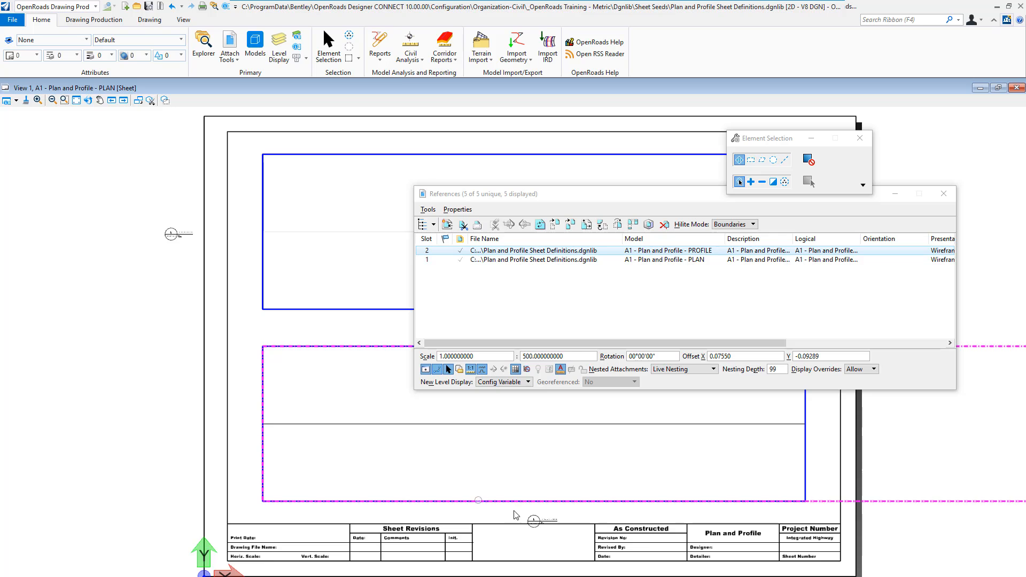
- Move the profile drawing boundary's marker beside the lower viewport, outside the sheet, and fit the boundary to the lower blue frame
drag(533, 518, 159, 424)
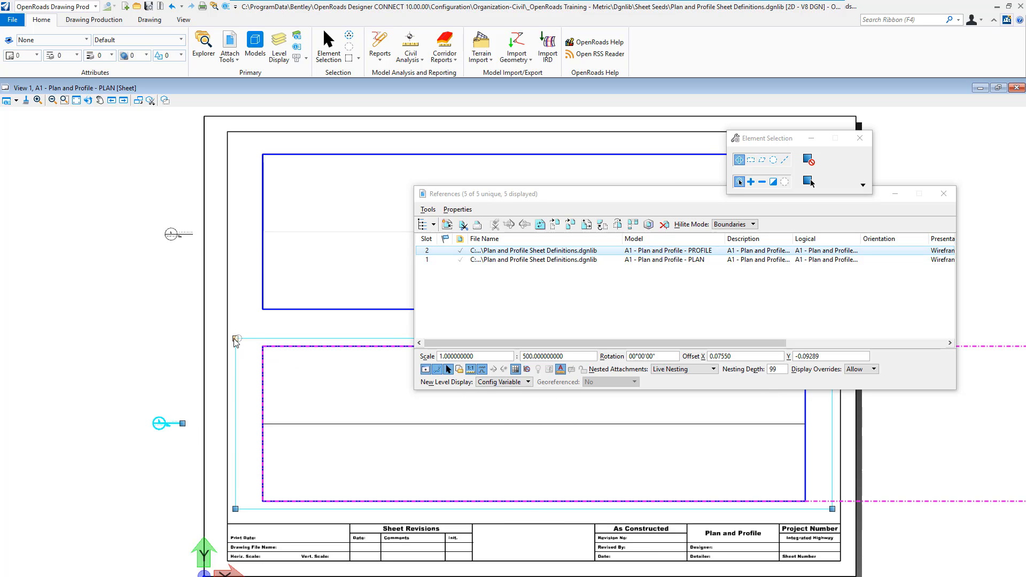
click(944, 193)
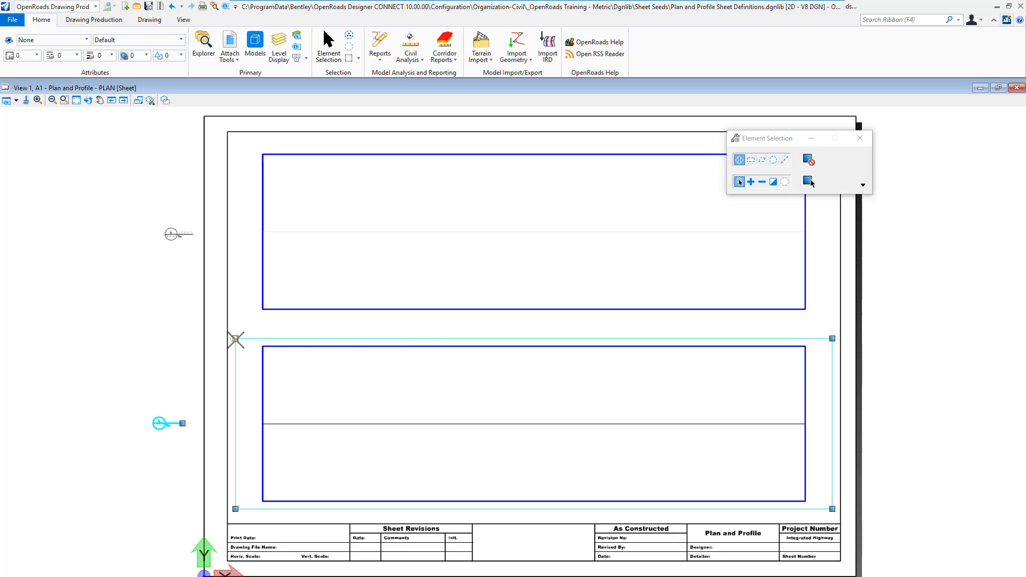
click(266, 346)
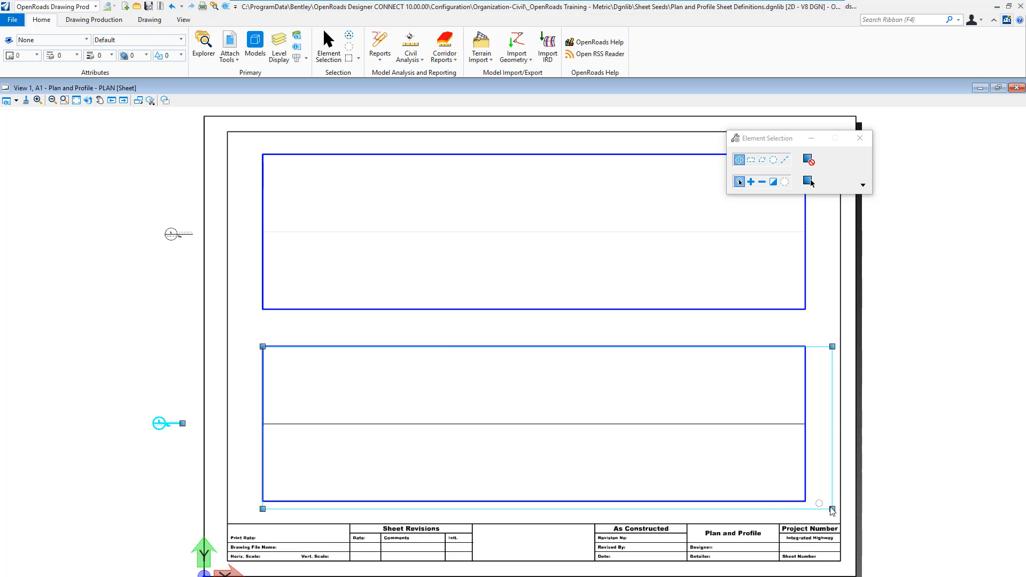
click(170, 324)
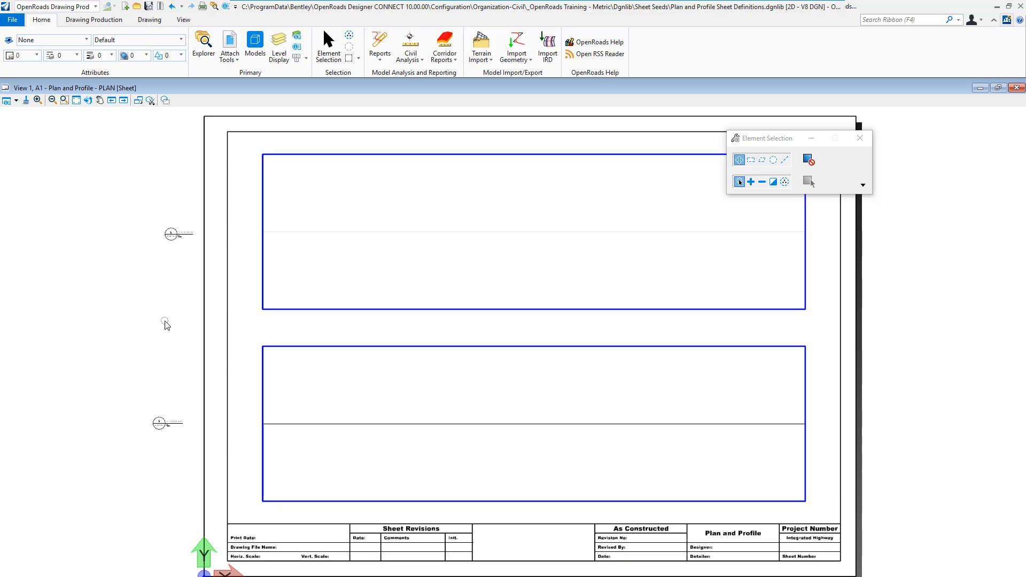
- Turn off the display of constructions in the sheet view and shift the profile drawing boundary's marker slightly towards the sheet
click(17, 103)
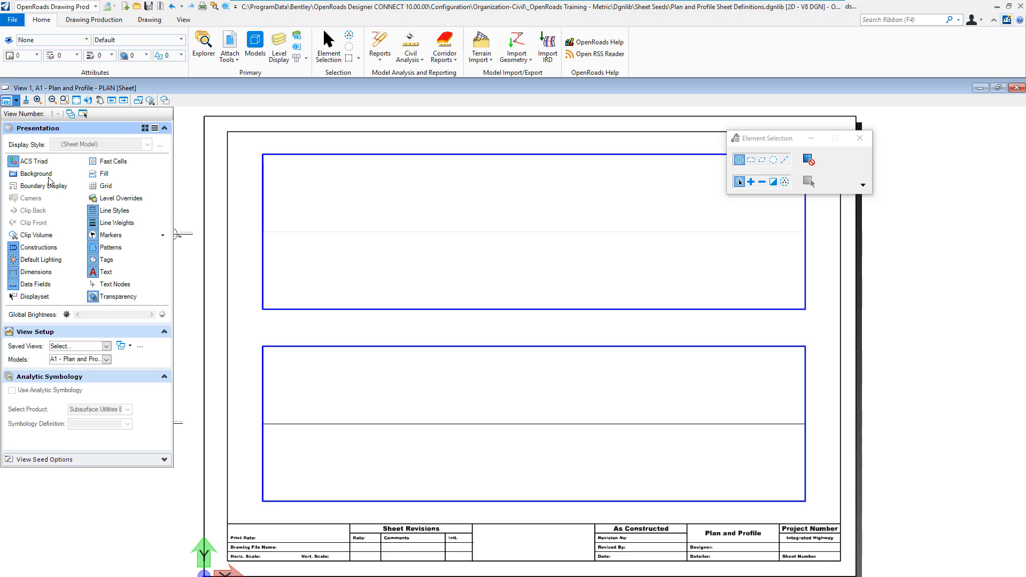
click(39, 247)
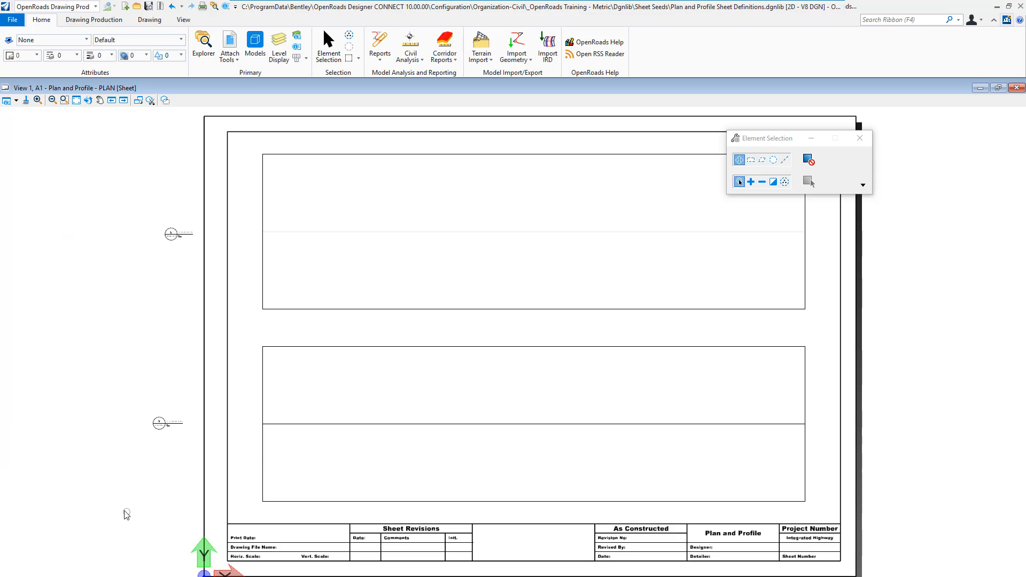
click(163, 425)
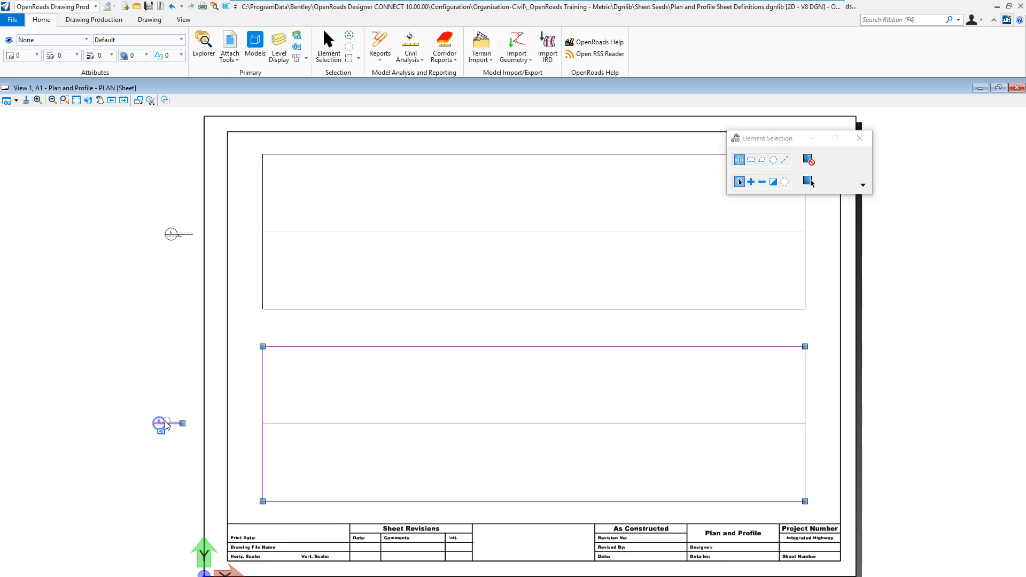
drag(165, 425, 171, 425)
click(148, 381)
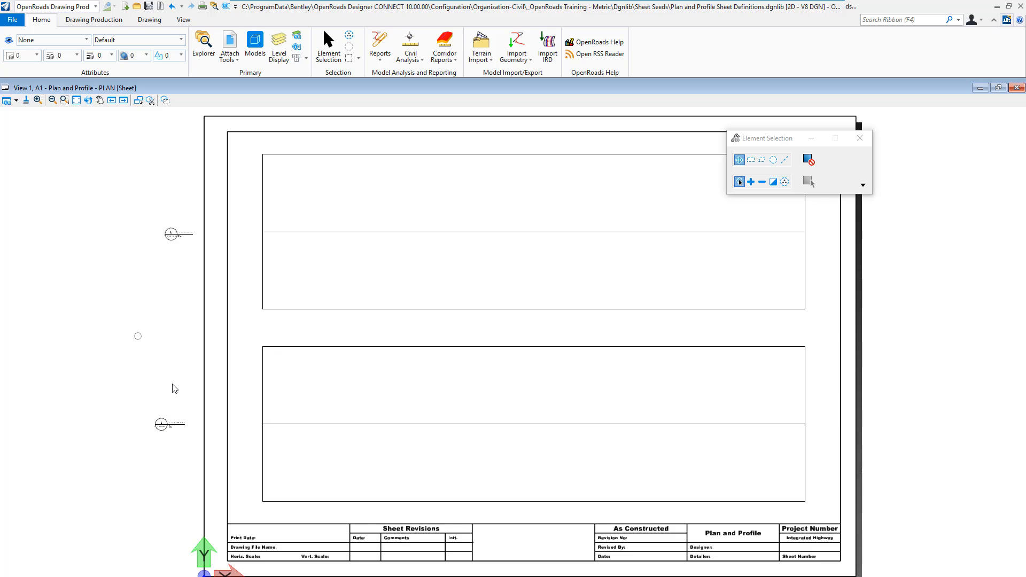
- Inspect the properties of the plan and profile drawing boundaries, checking their names, drawing types and detail scales
click(171, 234)
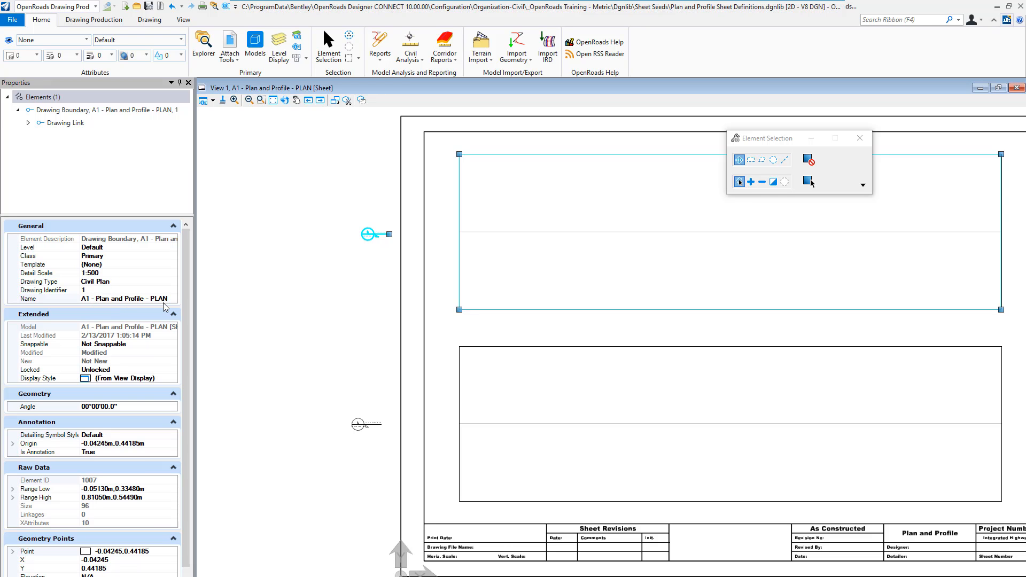
click(362, 397)
click(357, 423)
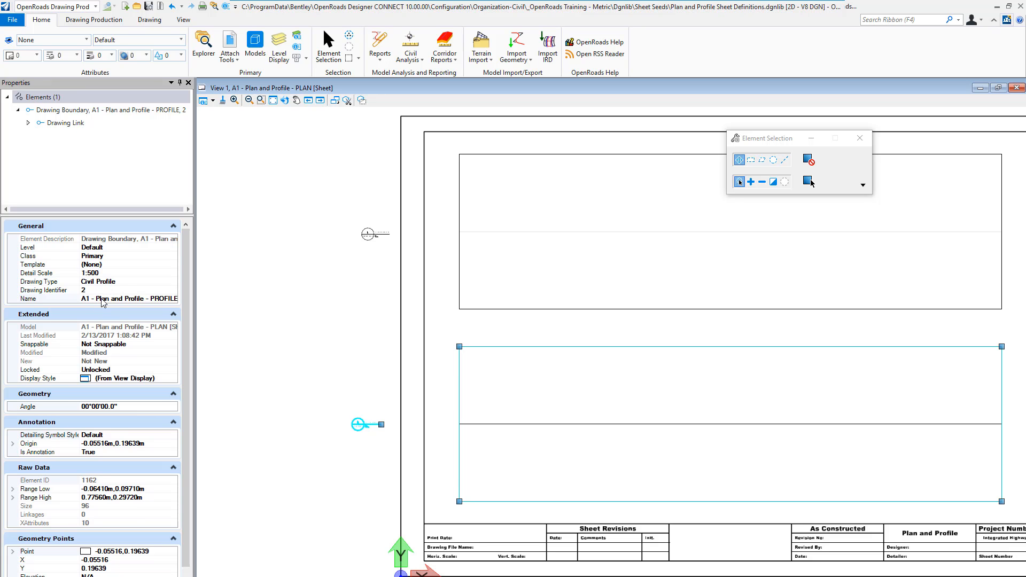
click(189, 82)
click(125, 214)
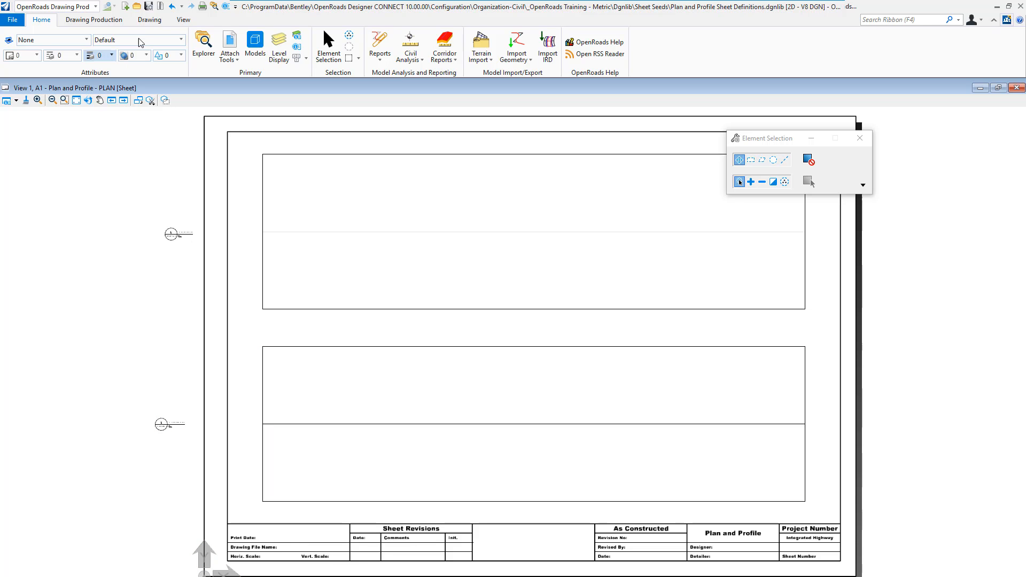
- Open the A1 - Plan and Profile - PROFILE drawing model, fit its contents in the view and maximize the view
click(256, 52)
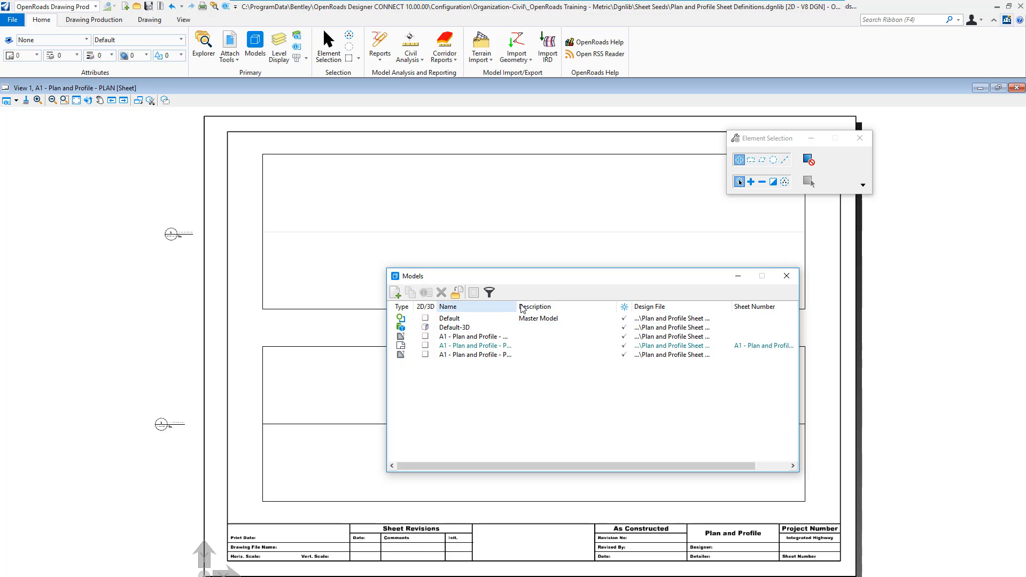
drag(517, 307, 542, 307)
double_click(497, 355)
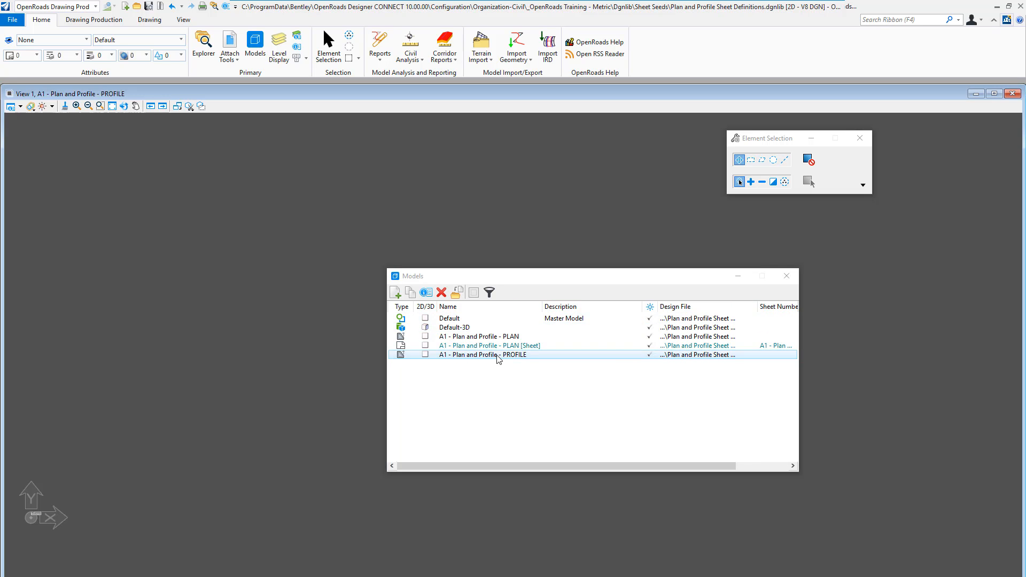
click(111, 110)
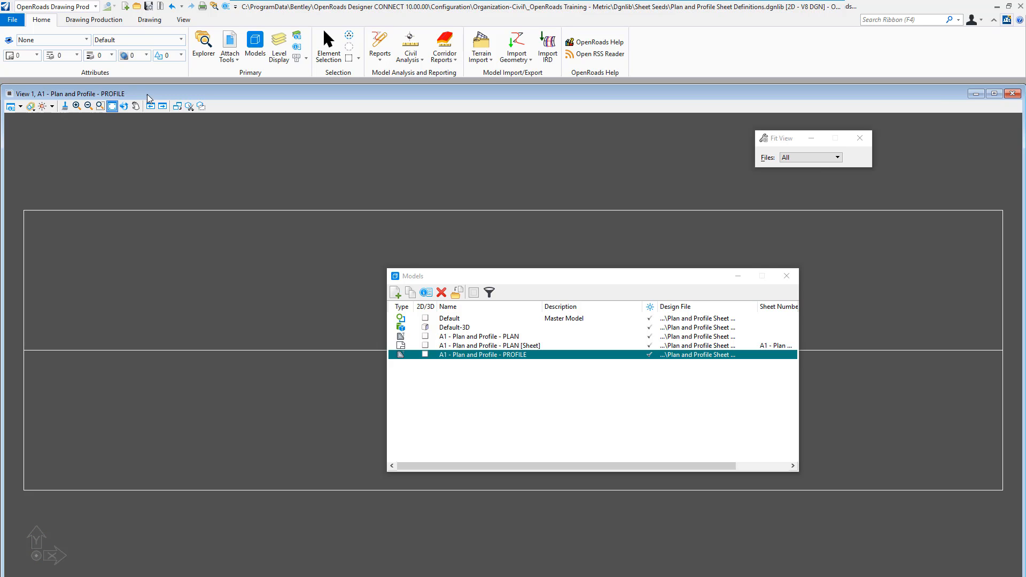
double_click(147, 94)
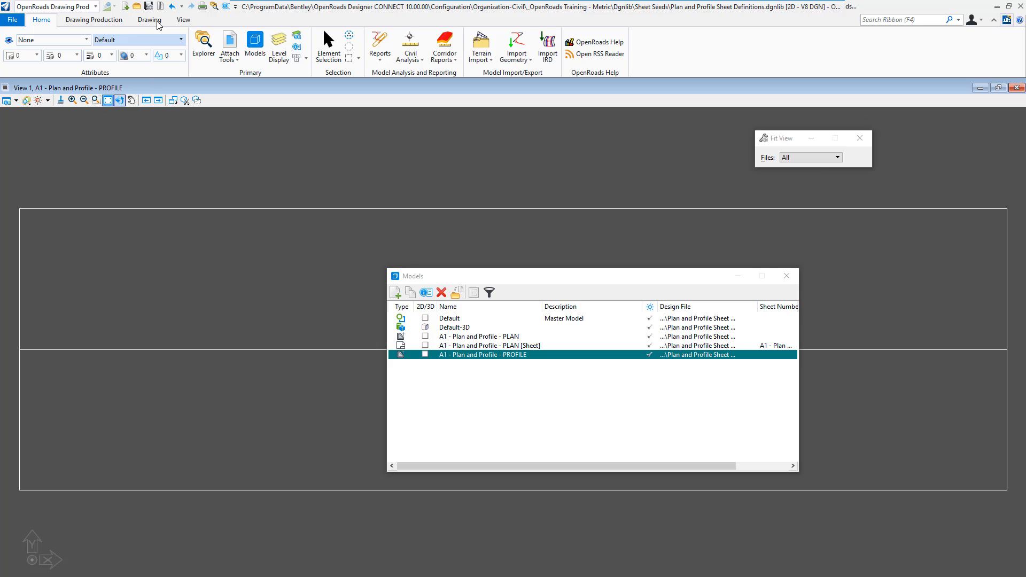
- Open the A1 - Plan and Profile - PLAN drawing model, fit its contents in the view and save the settings
double_click(495, 337)
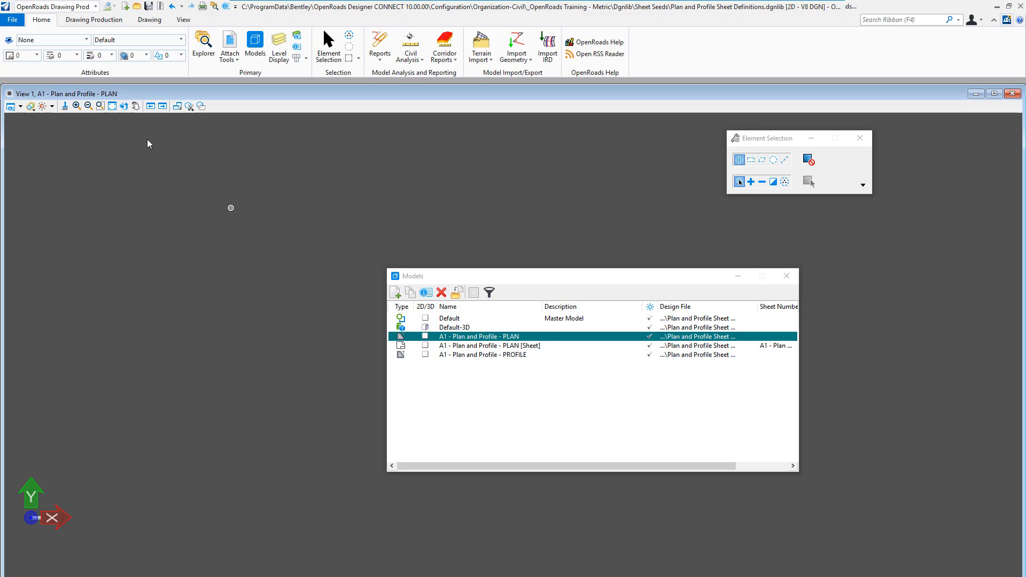
click(113, 109)
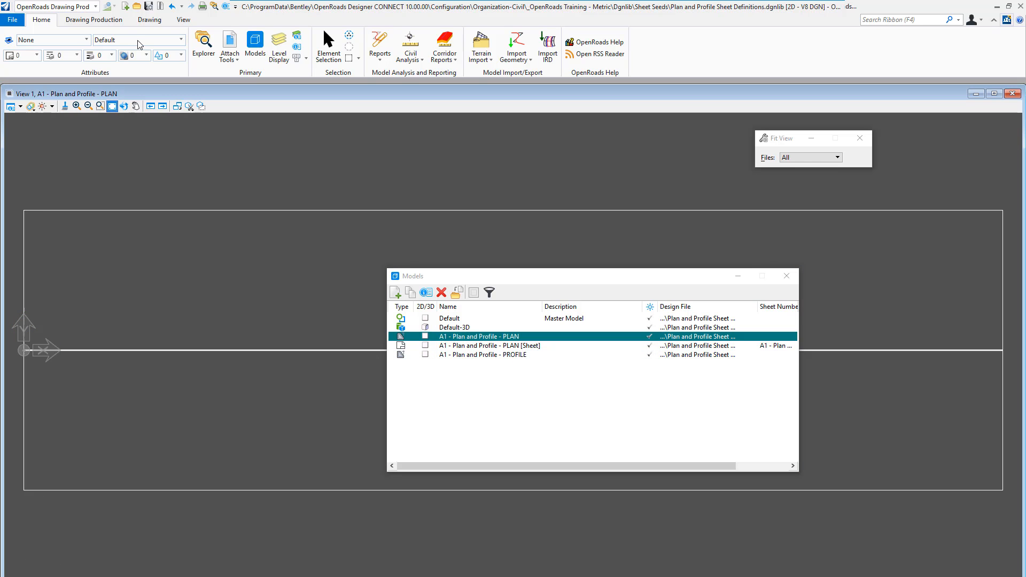
click(149, 7)
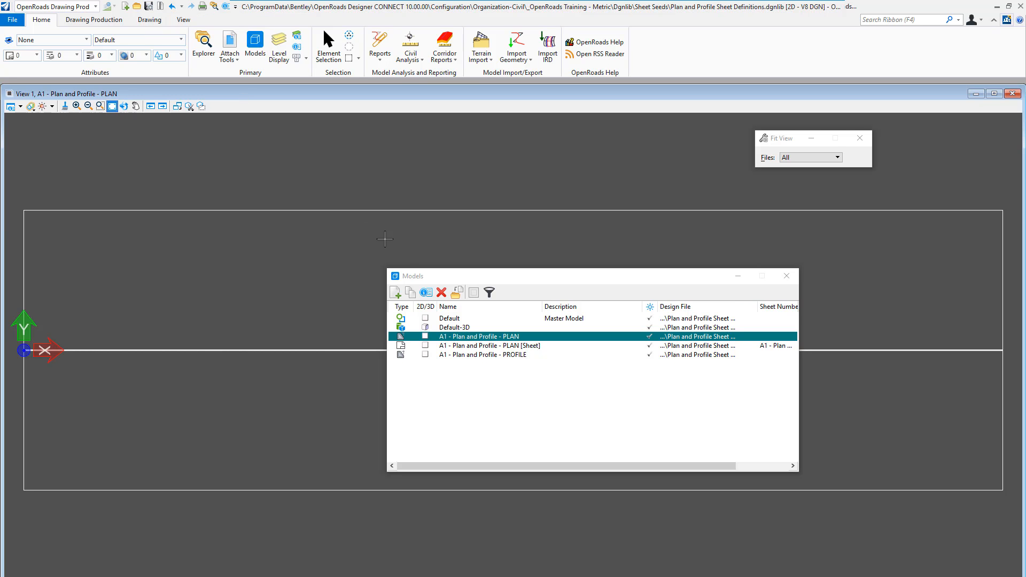
- Return to the Default model and open the profile model of the 500 m horizontal line in View 2
double_click(450, 319)
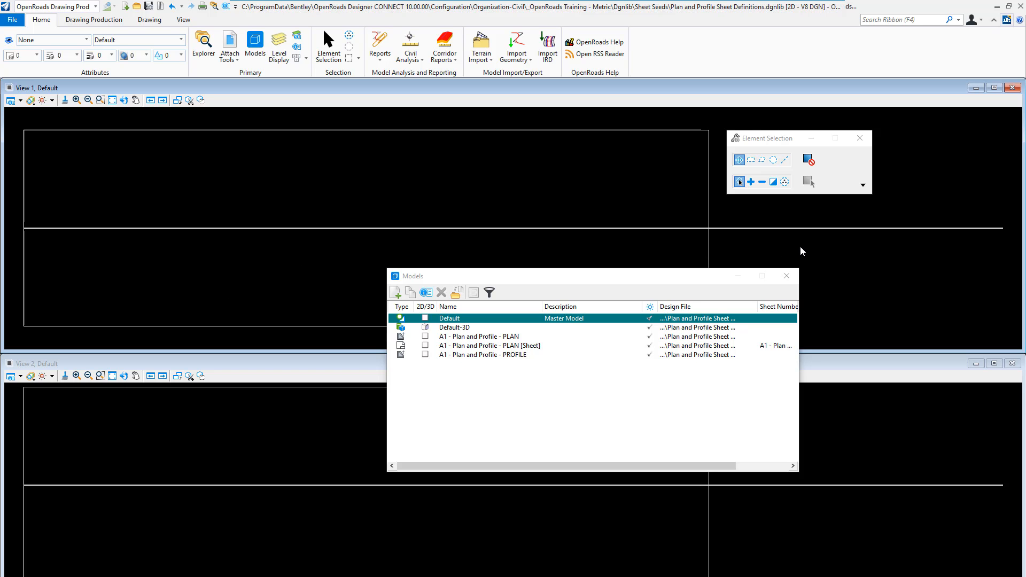
click(801, 229)
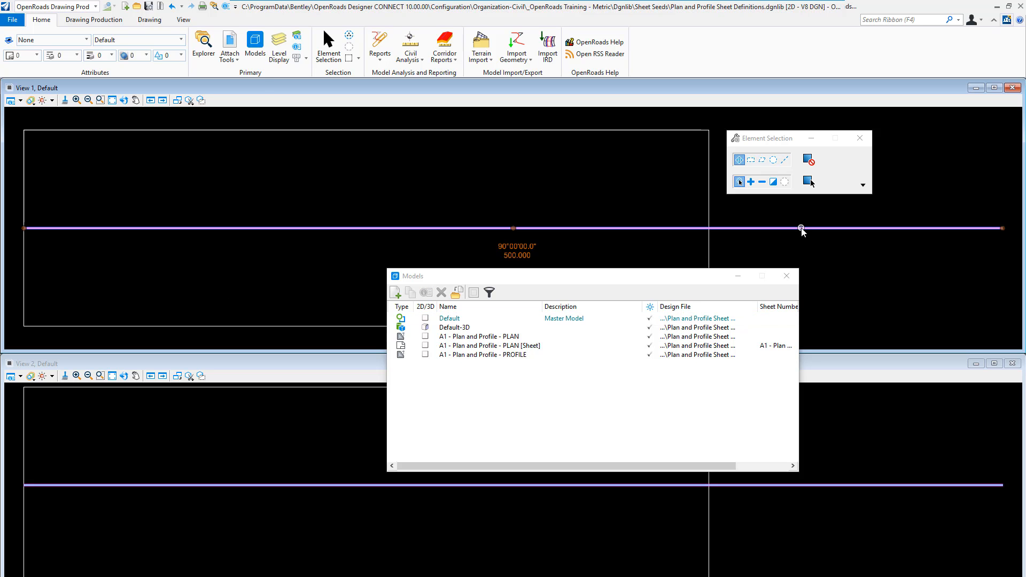
mouse_move(801, 229)
click(833, 224)
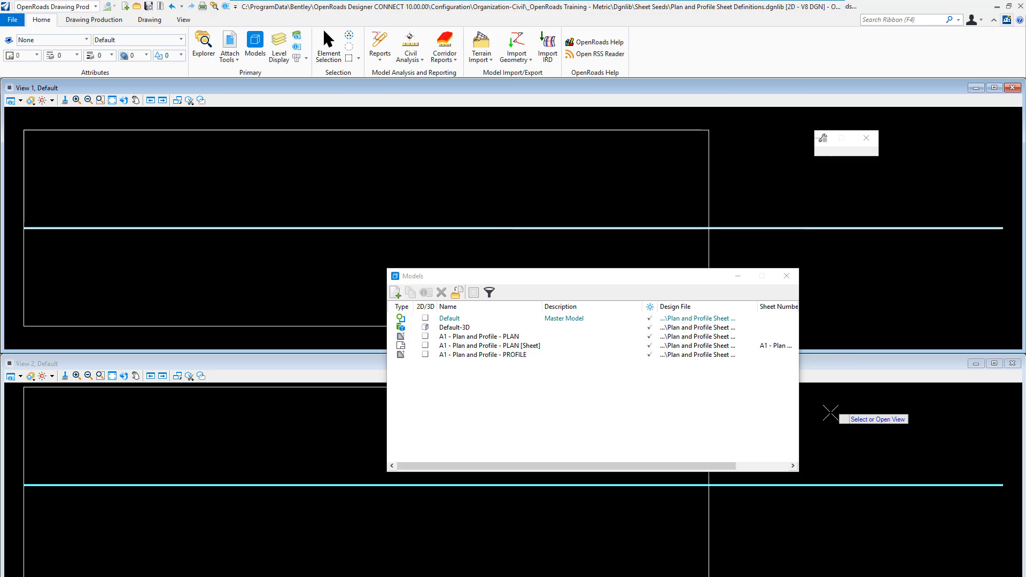
click(830, 412)
click(787, 276)
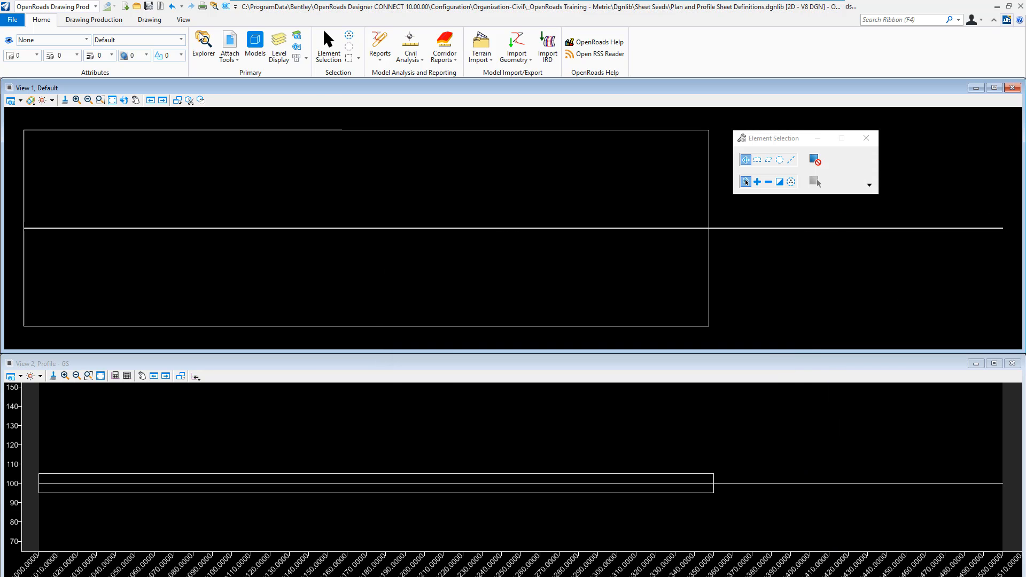